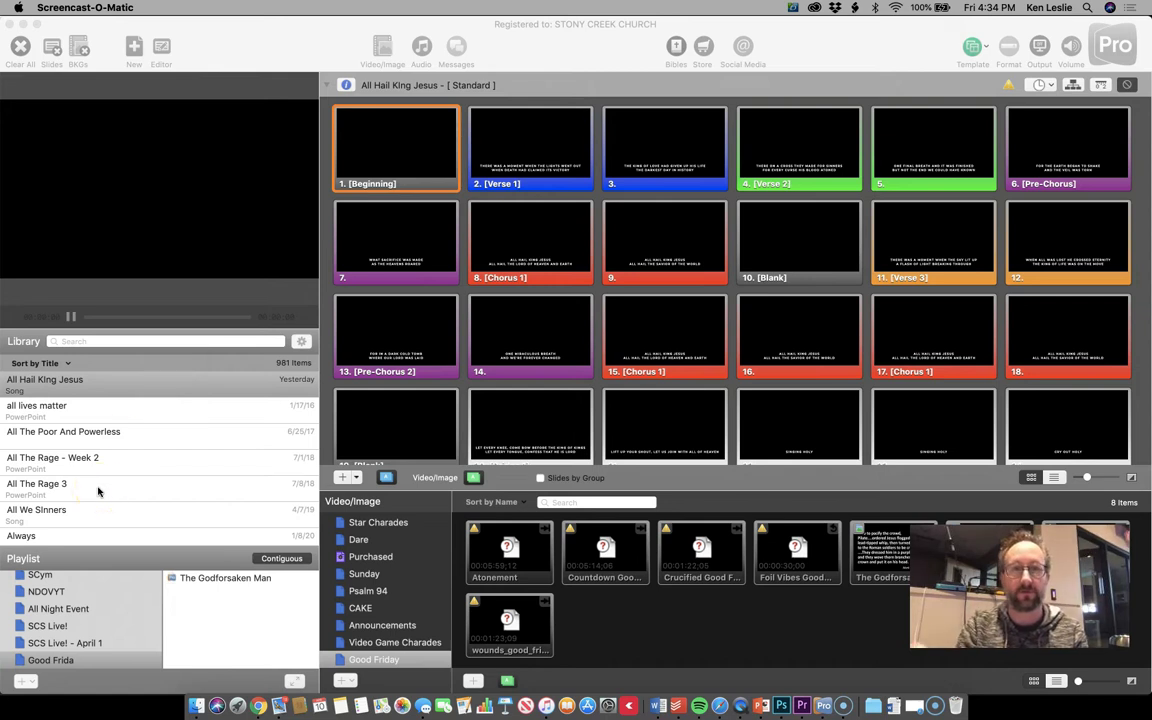
Apply the Lyrics - Diamomd template to the slides of the song All Hail KIng Jesus.
left_click(386, 141)
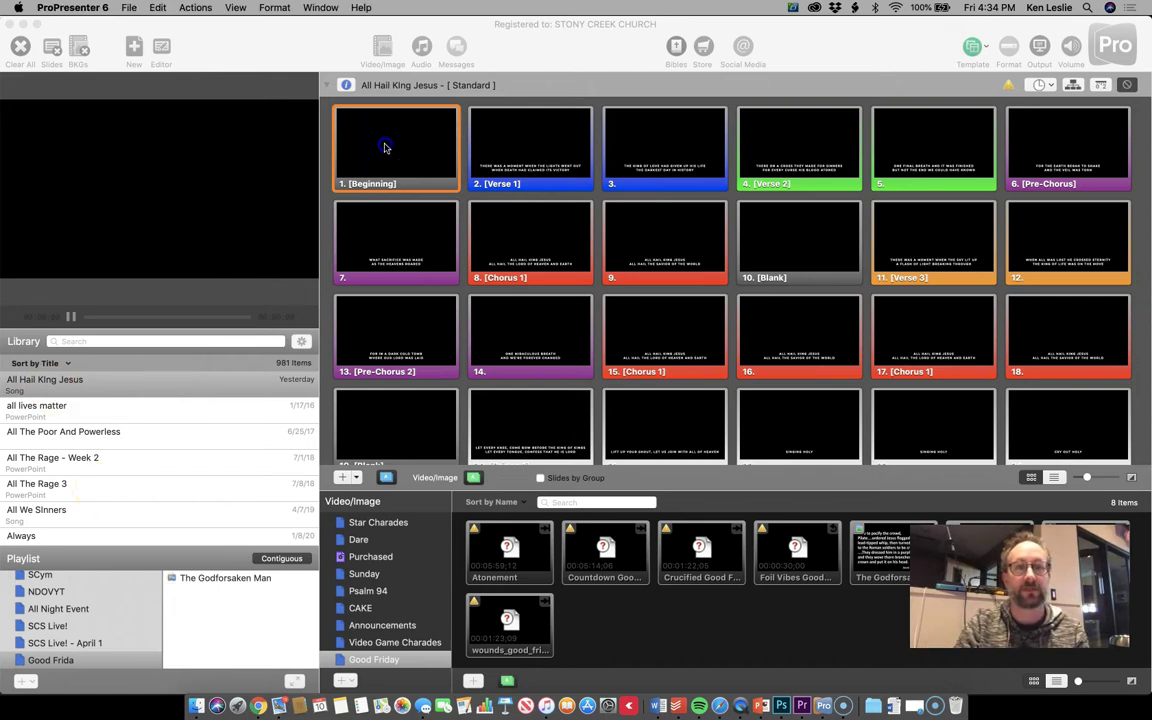
left_click(984, 36)
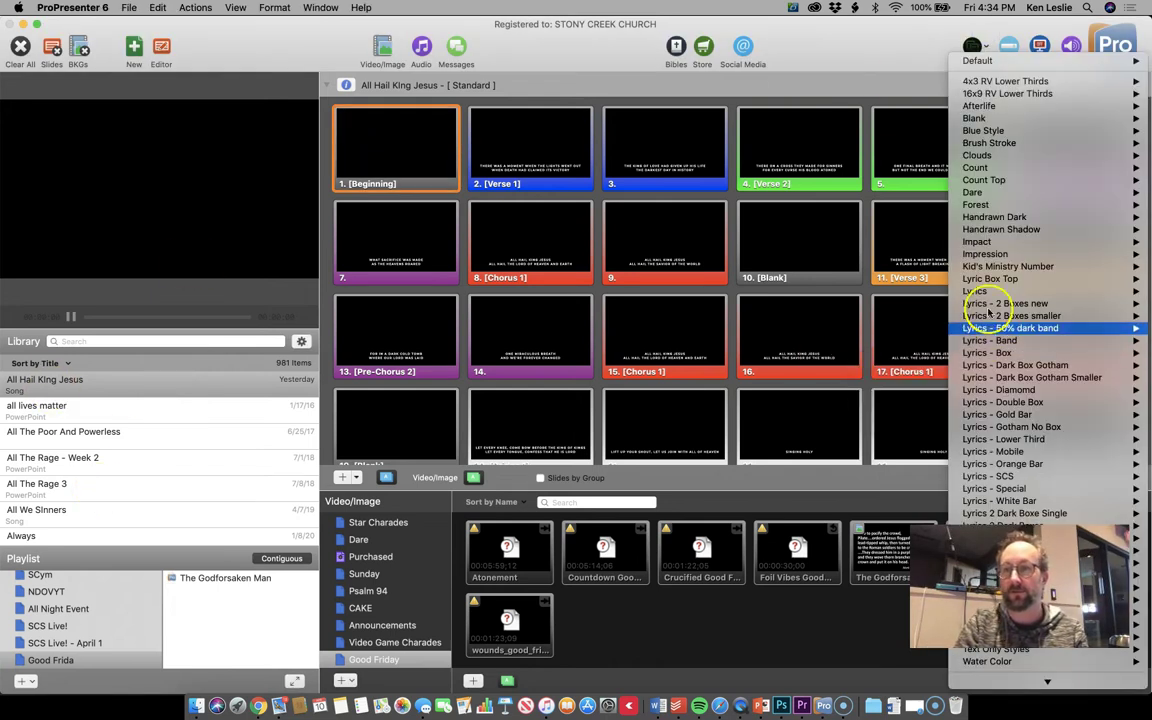
mouse_move(975, 291)
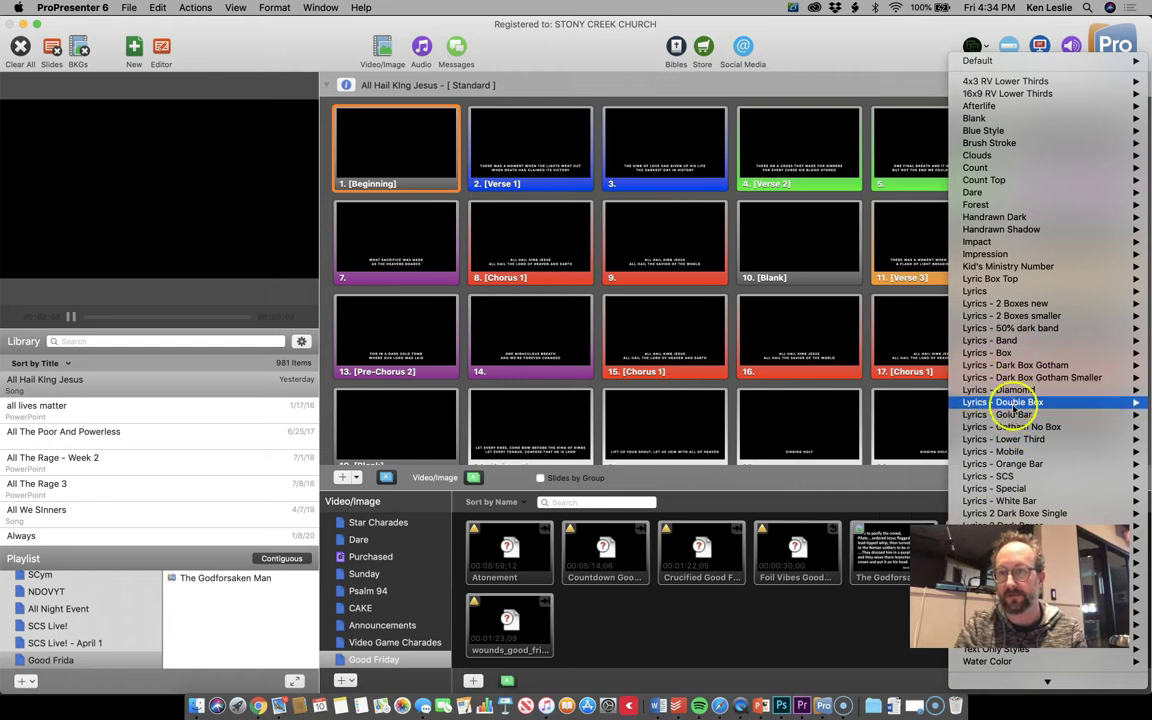
mouse_move(1000, 389)
left_click(884, 419)
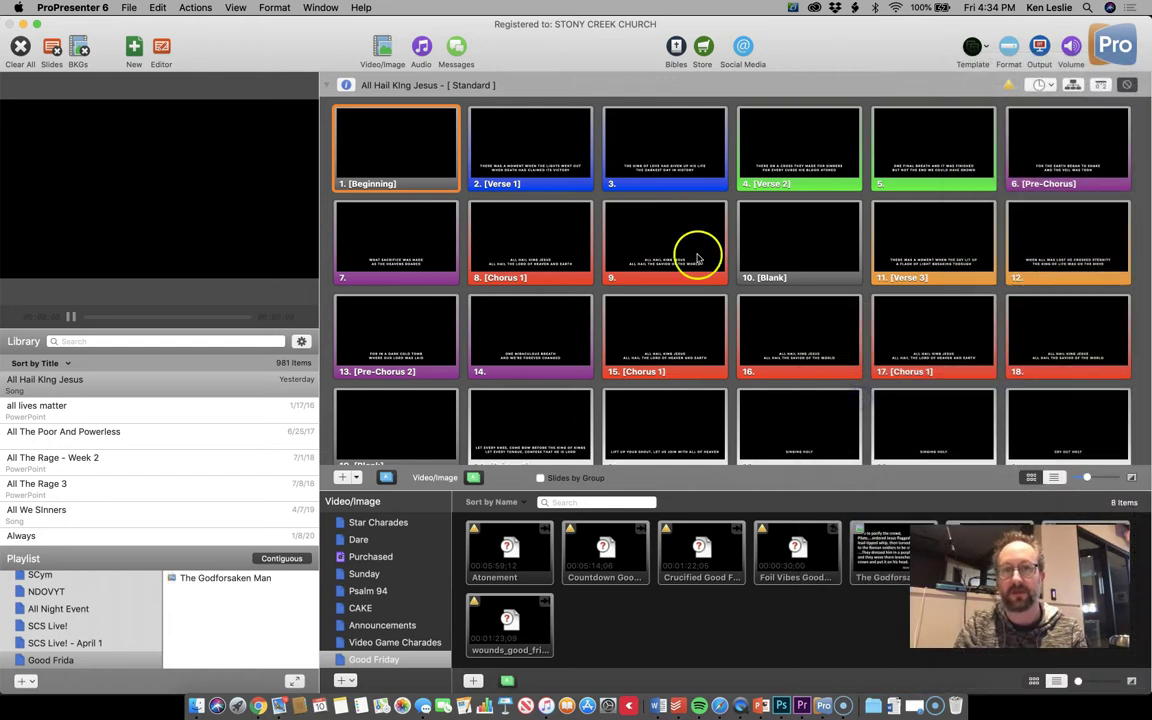
Preview the restyled lyrics on several verse, pre-chorus and bridge slides, ending on the blank Beginning slide.
left_click(535, 145)
left_click(614, 172)
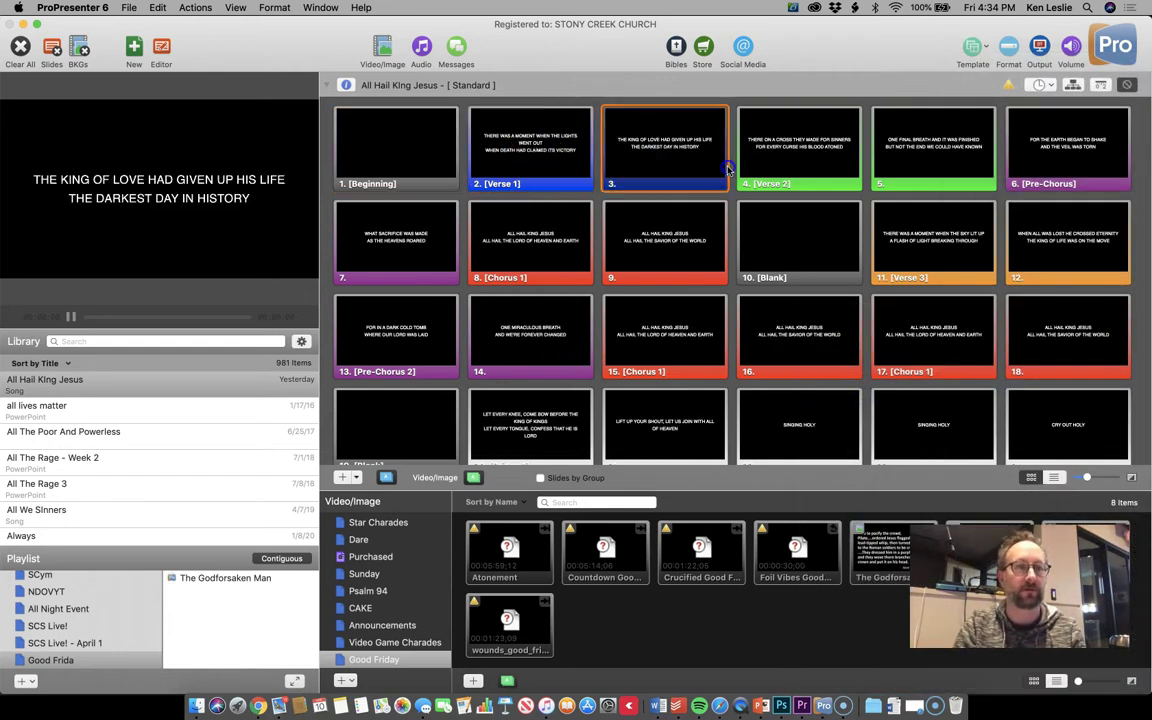
key("Right")
left_click(495, 322)
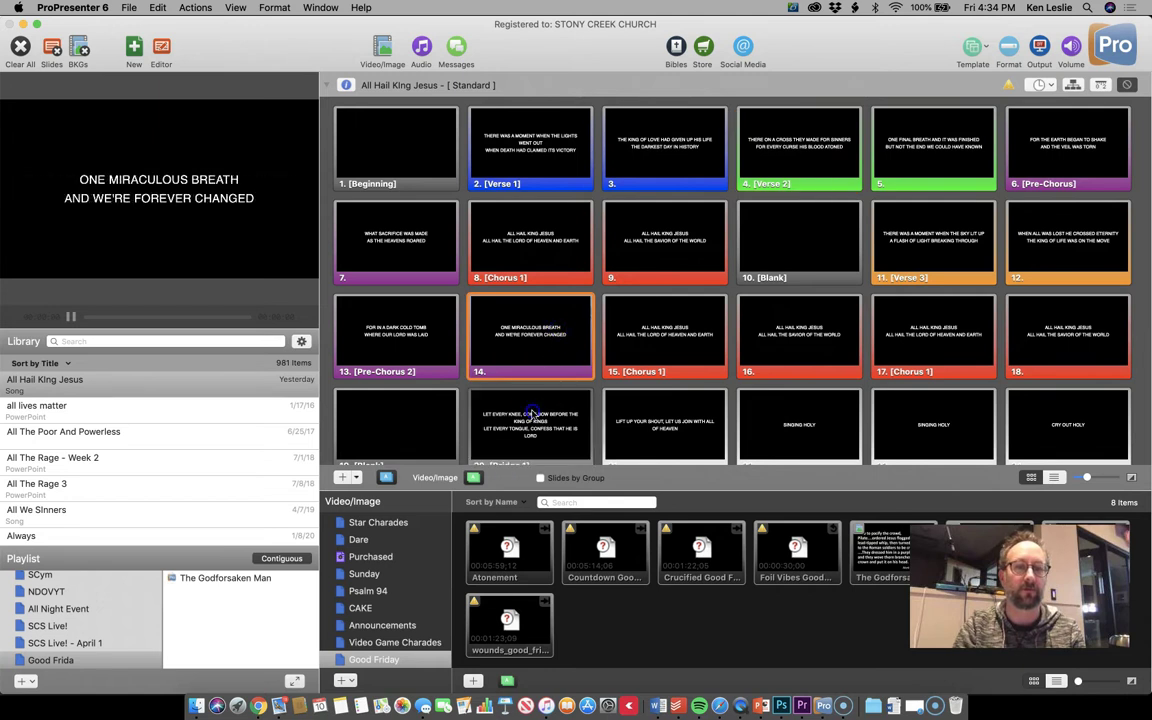
left_click(500, 410)
left_click(375, 150)
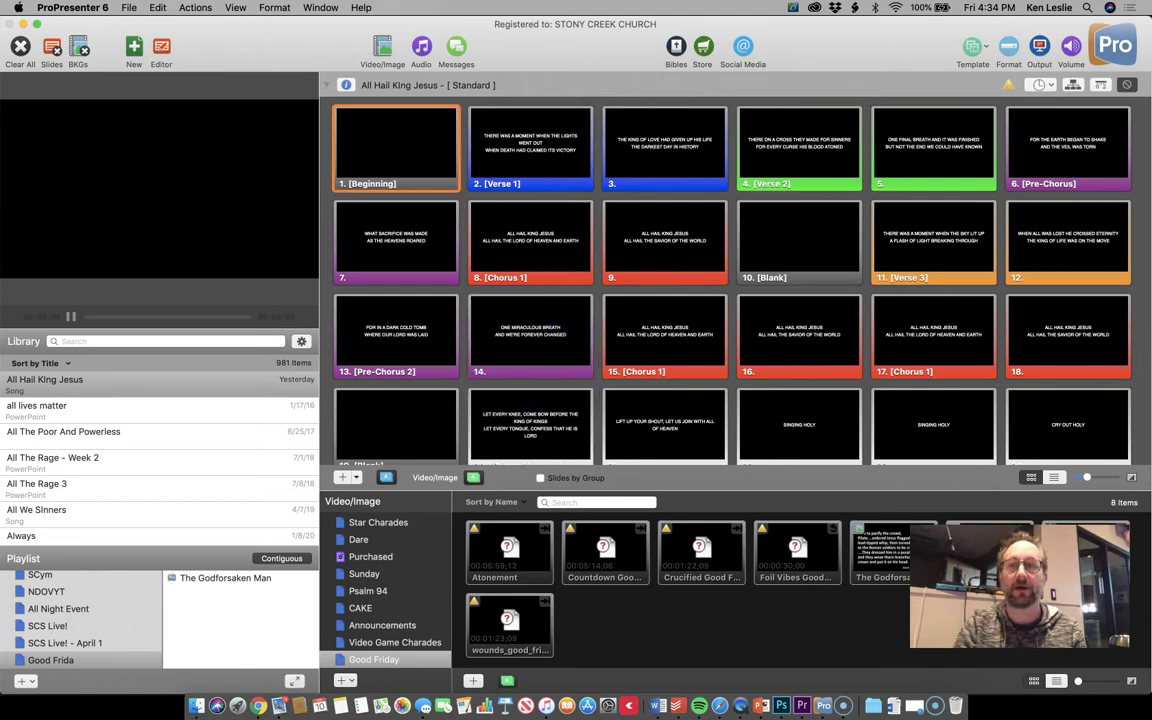
Apply Template 2 of the Lyrics - Lower Third group to the song's slides.
left_click(972, 50)
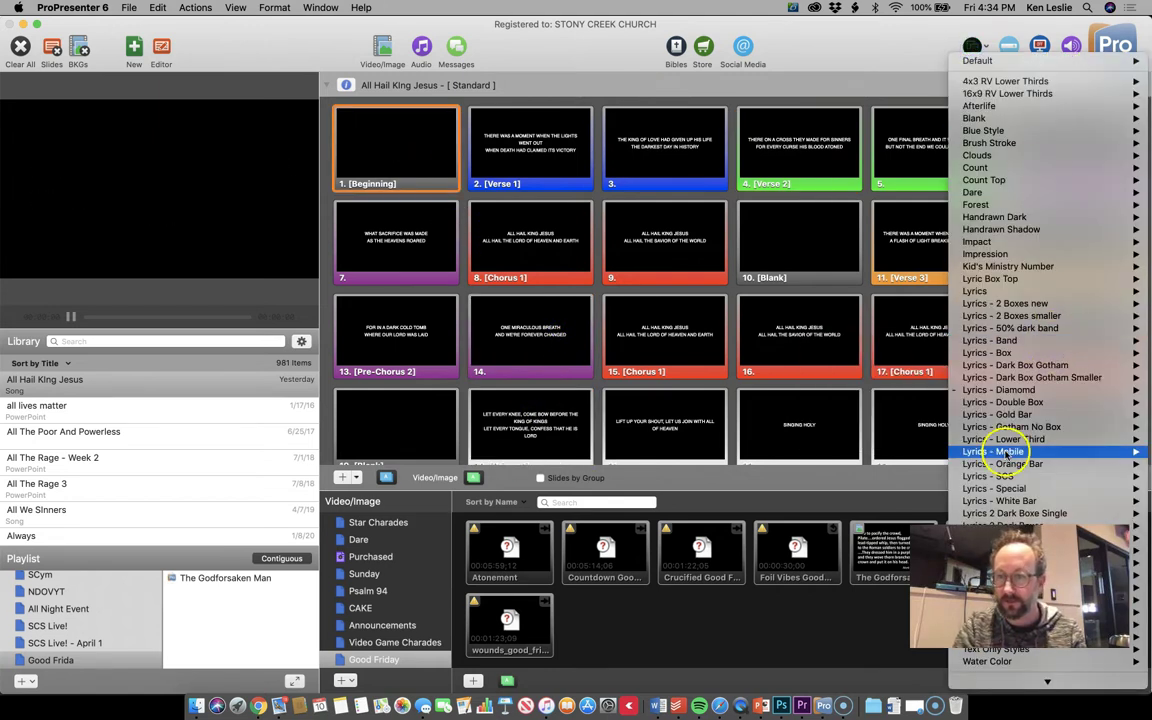
mouse_move(1010, 441)
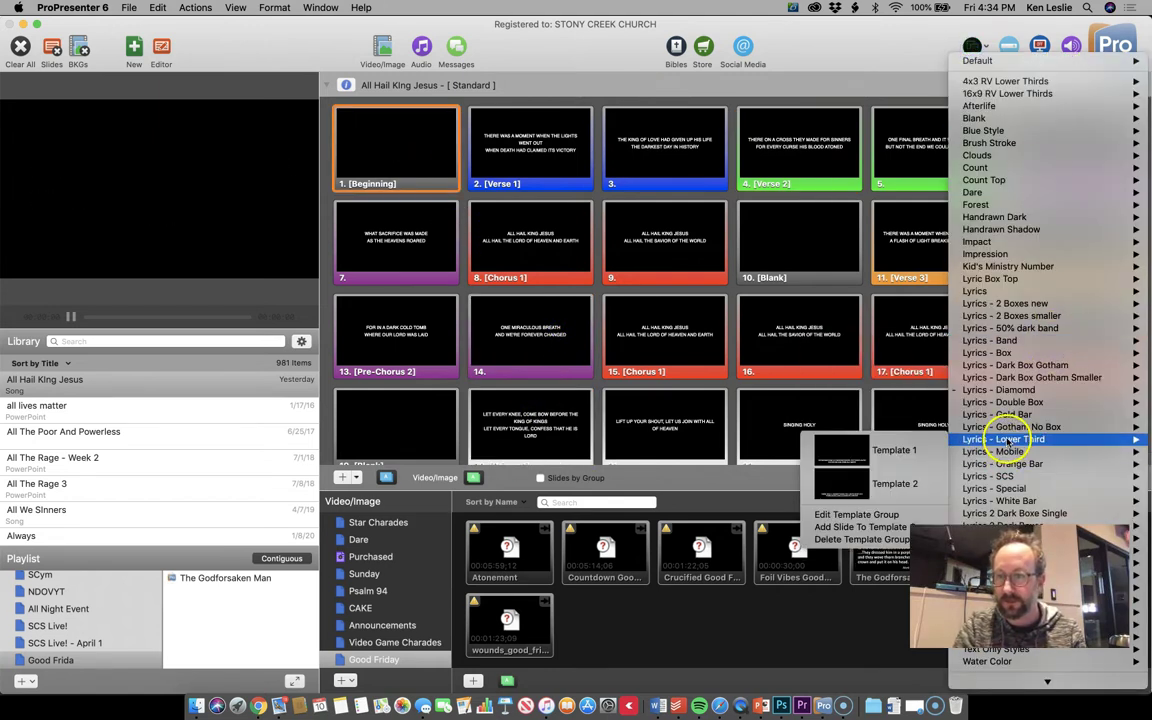
left_click(851, 489)
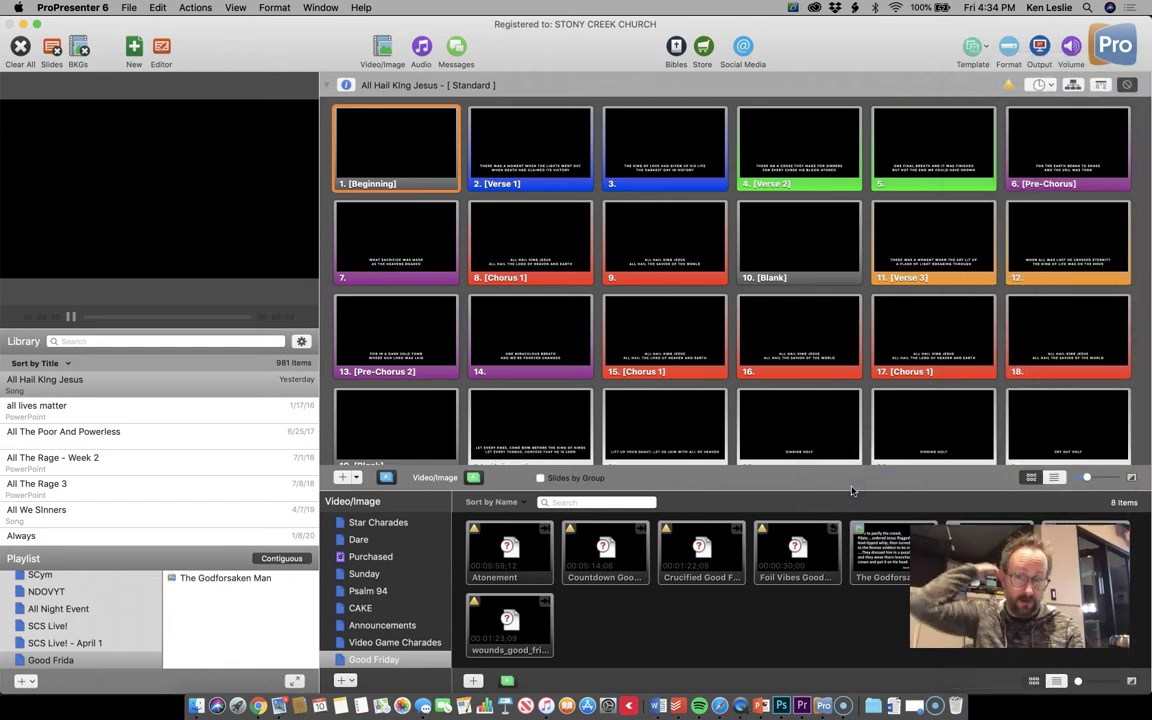
Open the first Verse 1 slide for editing, examine its lyric text box's style and alignment settings, and close the editor.
left_click(561, 152)
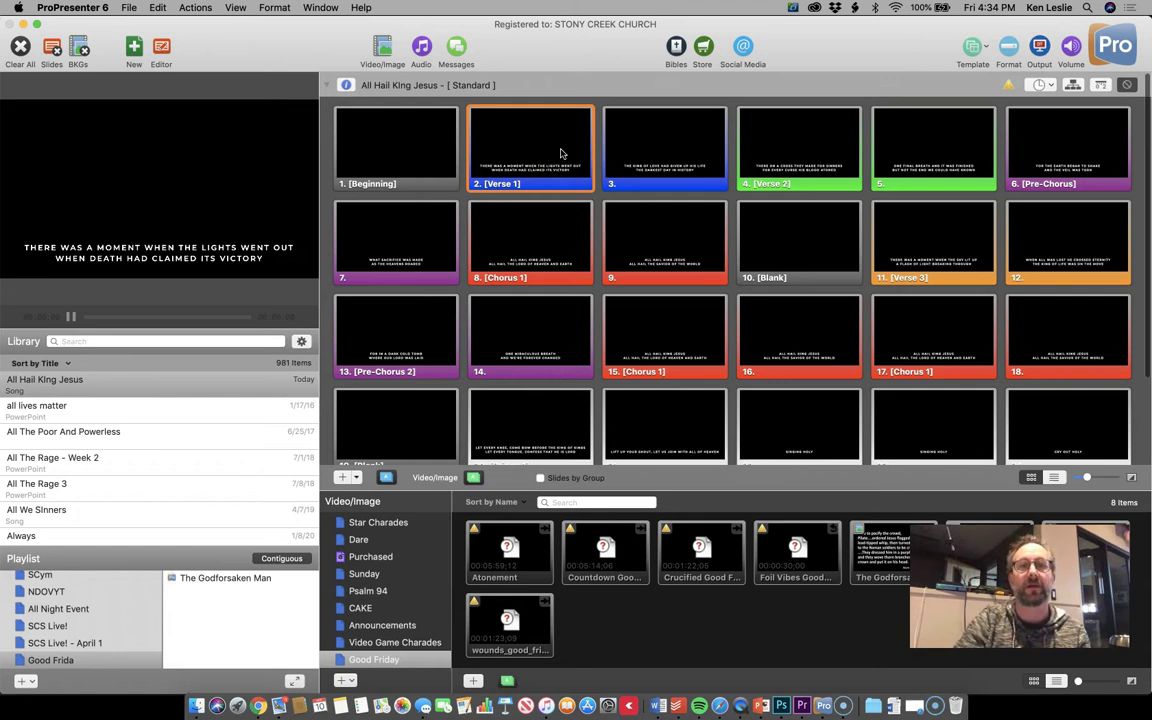
right_click(561, 152)
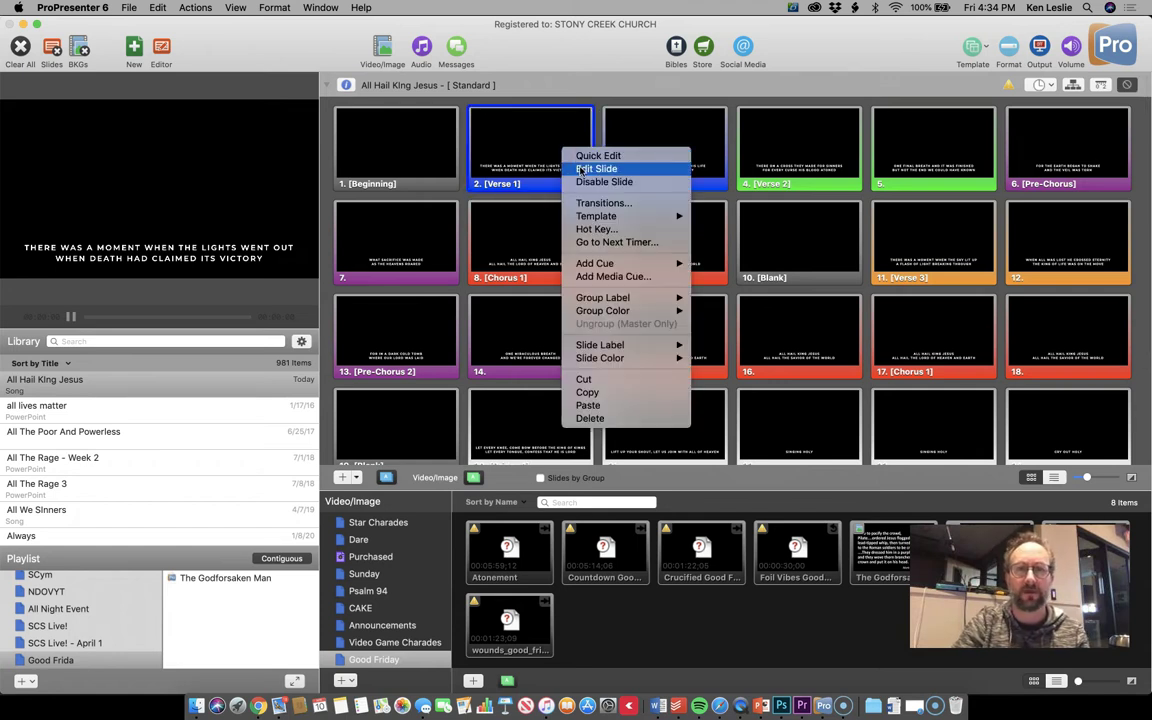
left_click(583, 169)
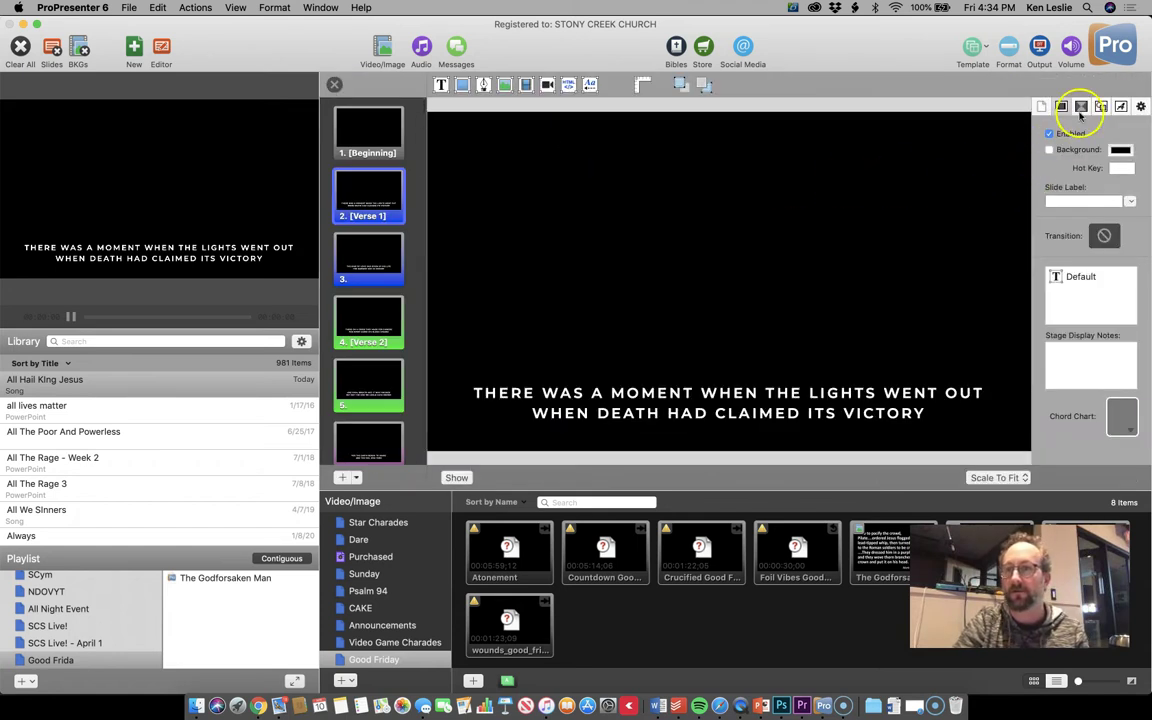
left_click(1120, 105)
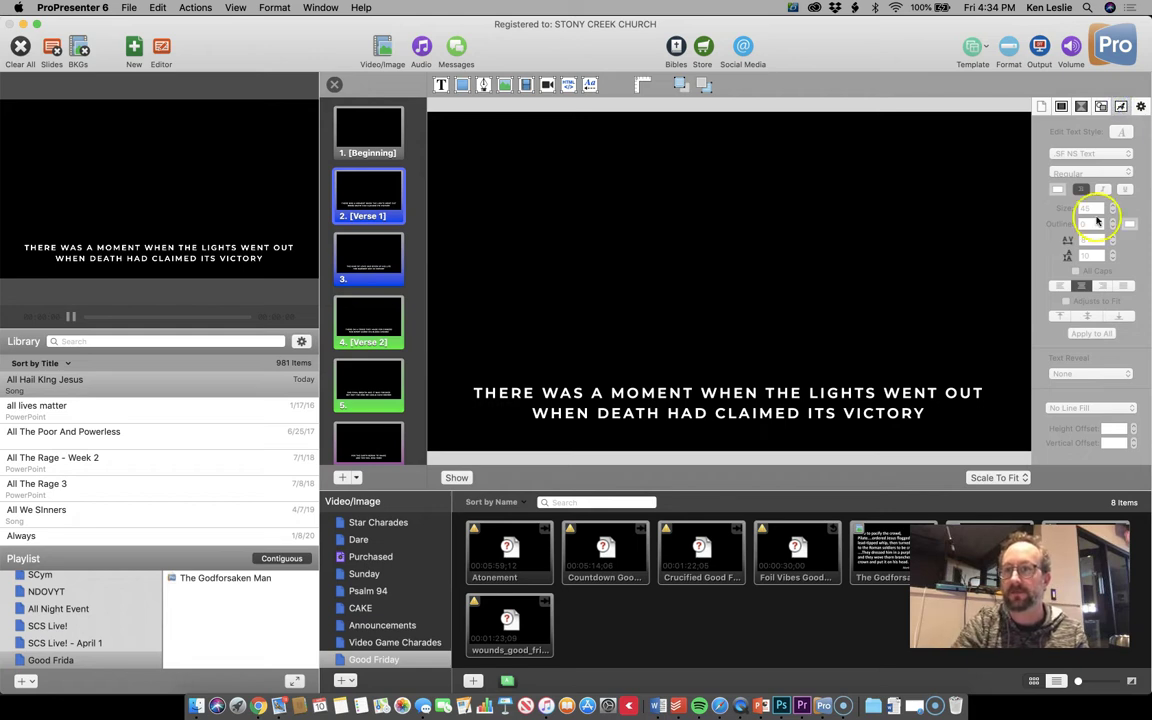
left_click(740, 404)
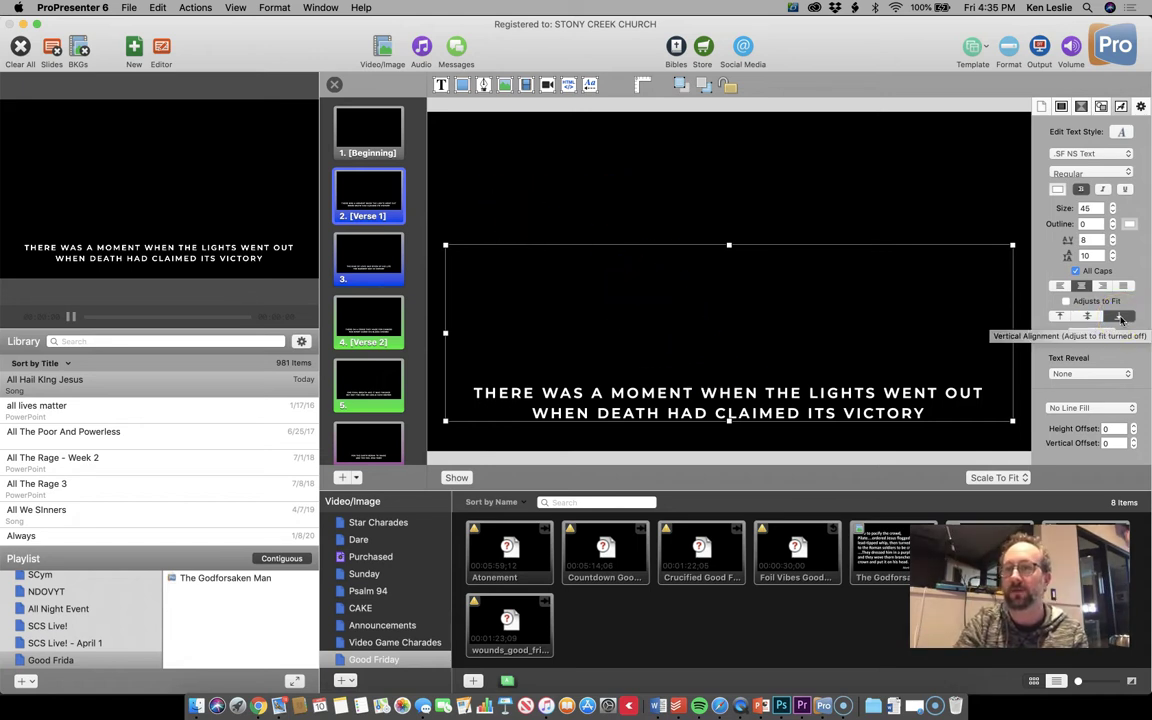
left_click(1041, 106)
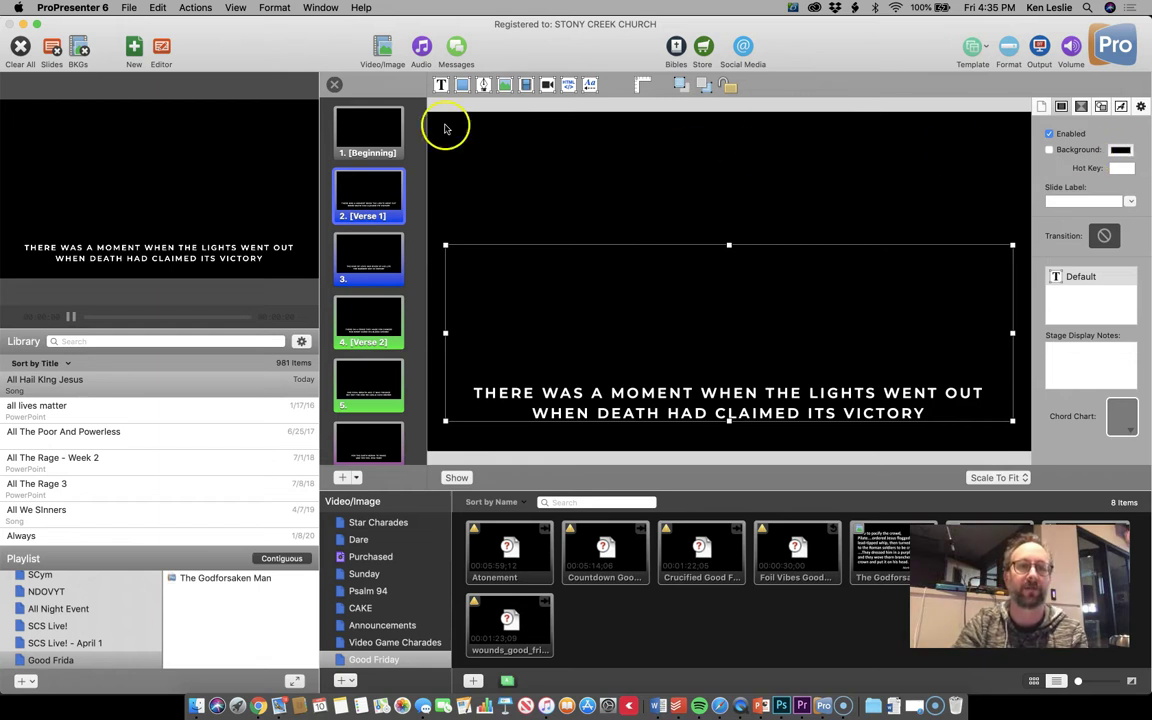
left_click(334, 84)
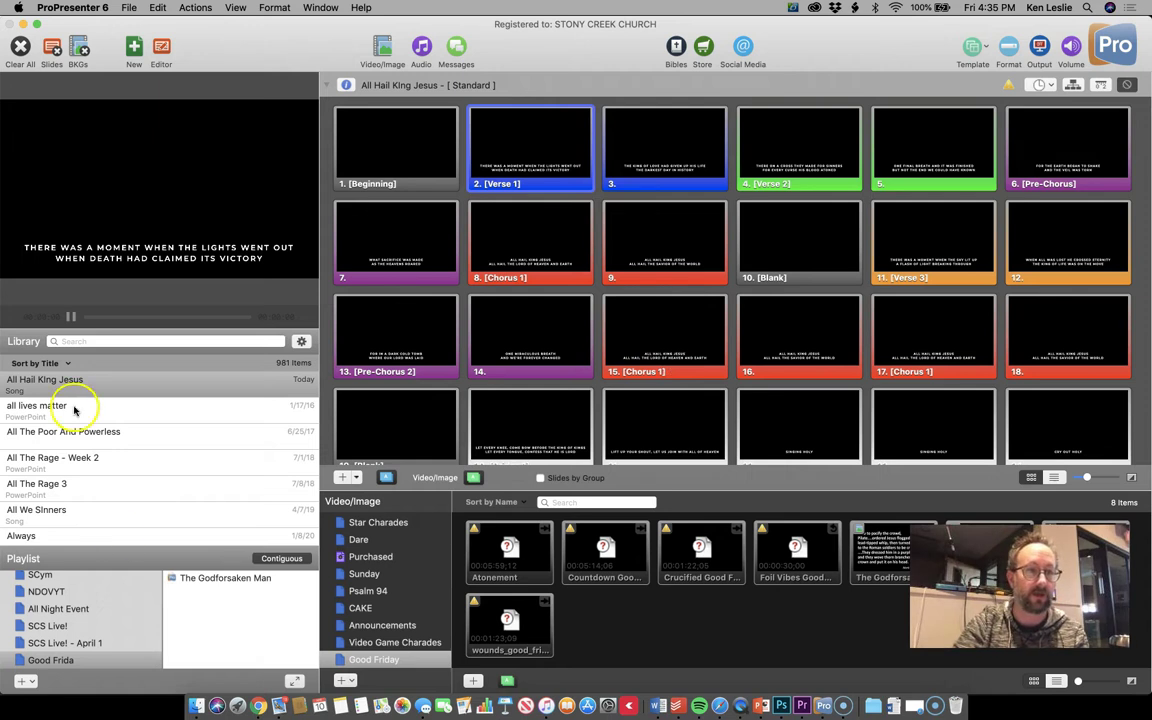
Export the song's slides as PNG images without background colour to the This Week folder, named All Hail KIng Jesus B.
scroll(29, 460, "up", 2)
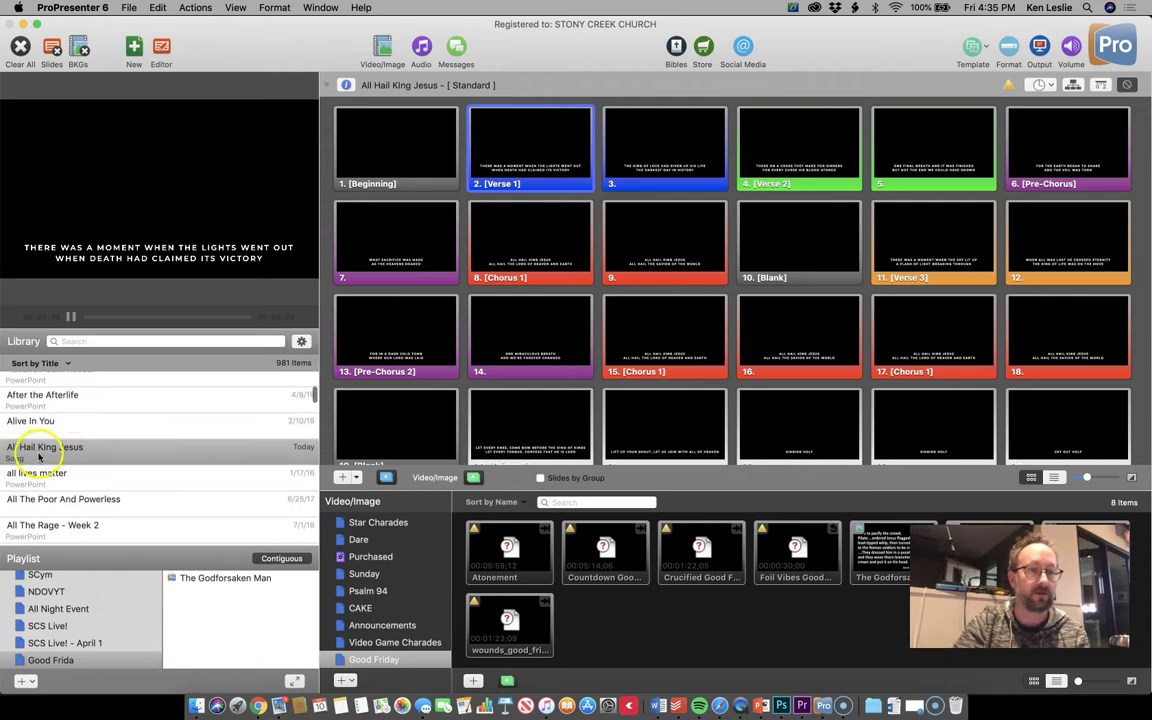
right_click(38, 454)
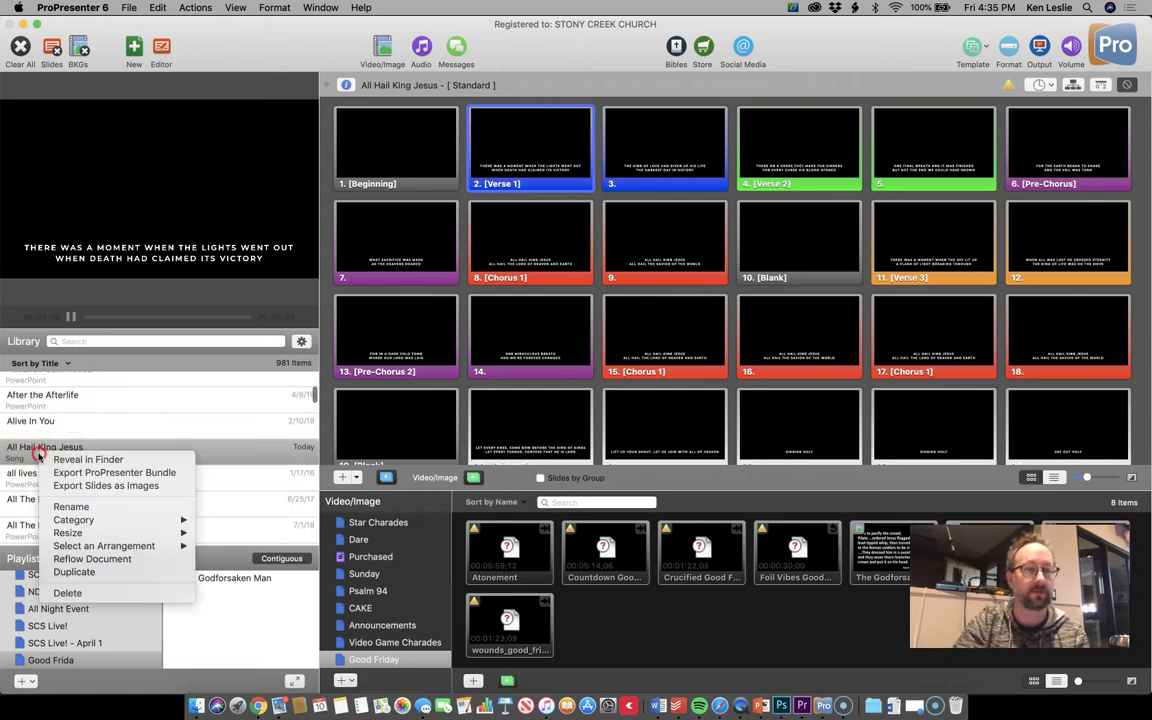
left_click(84, 485)
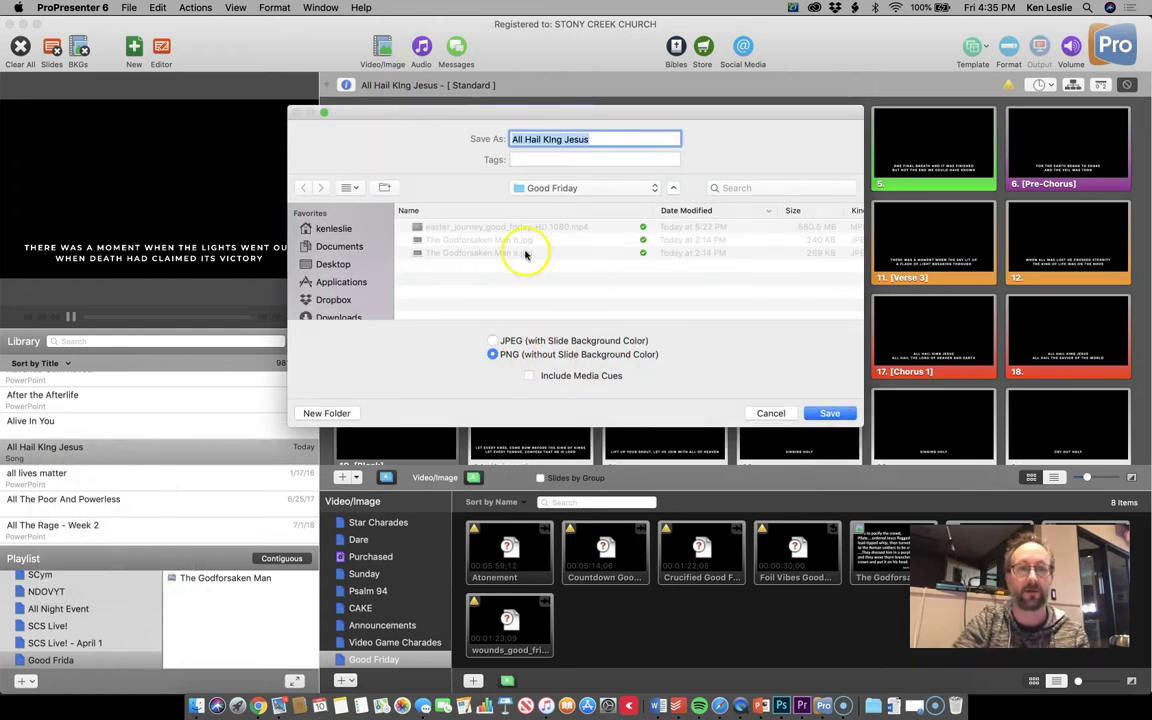
left_click(548, 188)
left_click(548, 203)
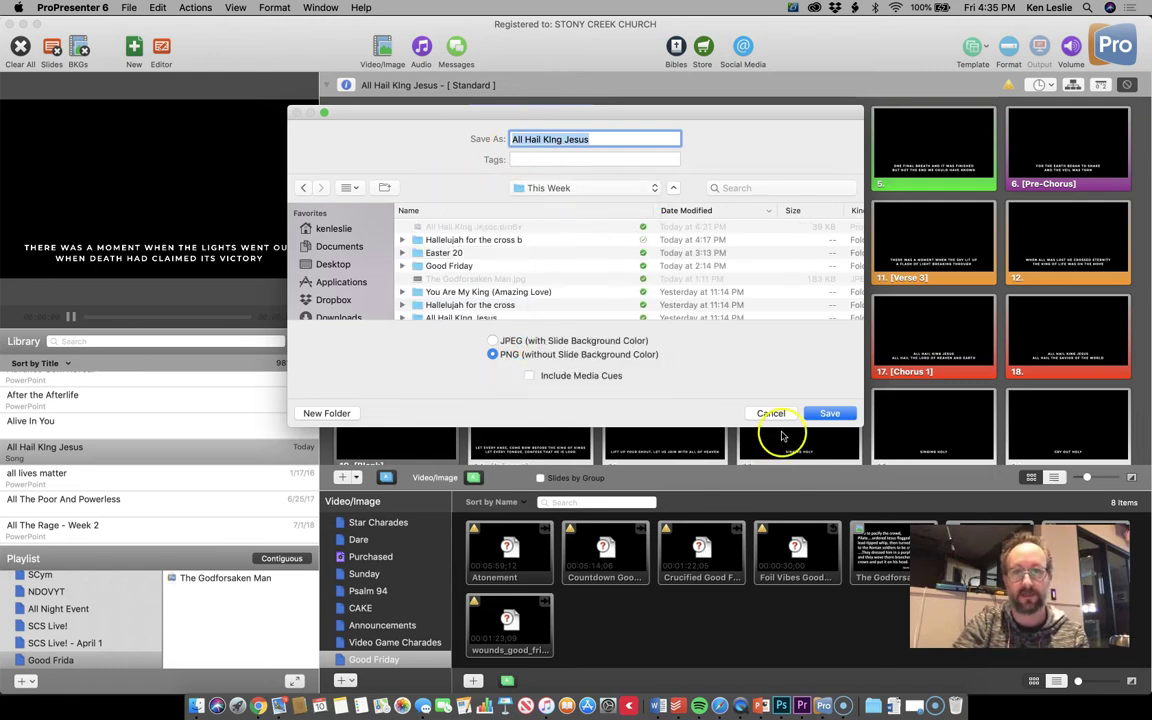
left_click(830, 414)
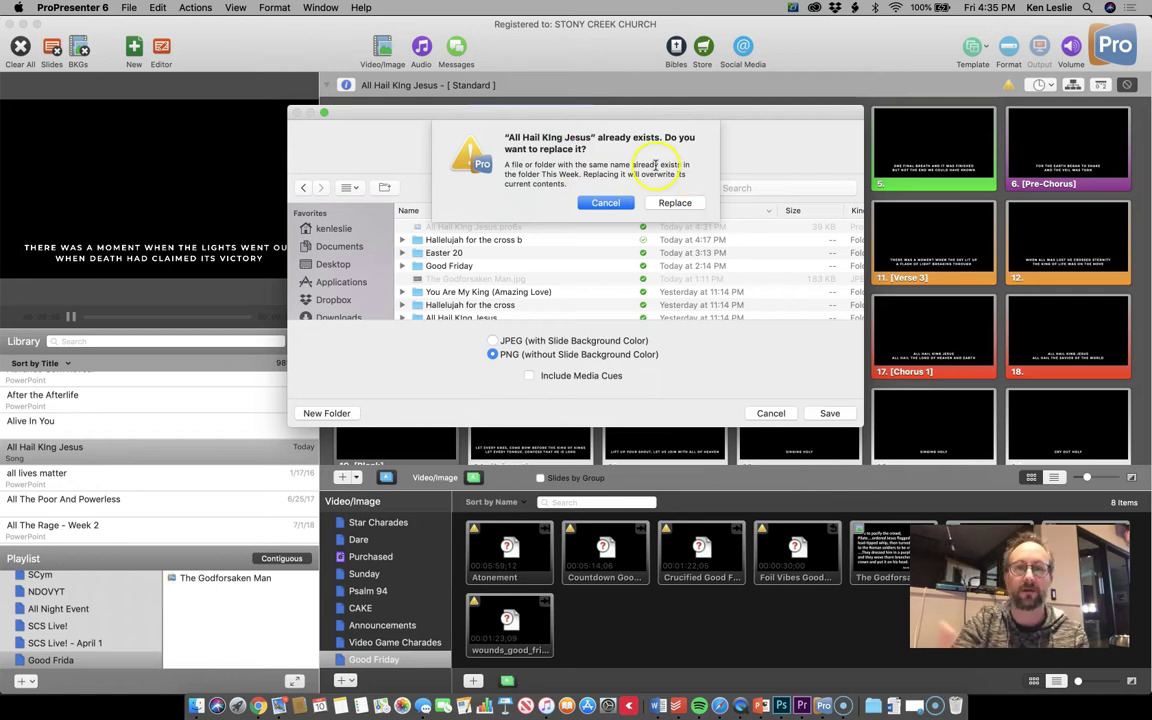
left_click(601, 204)
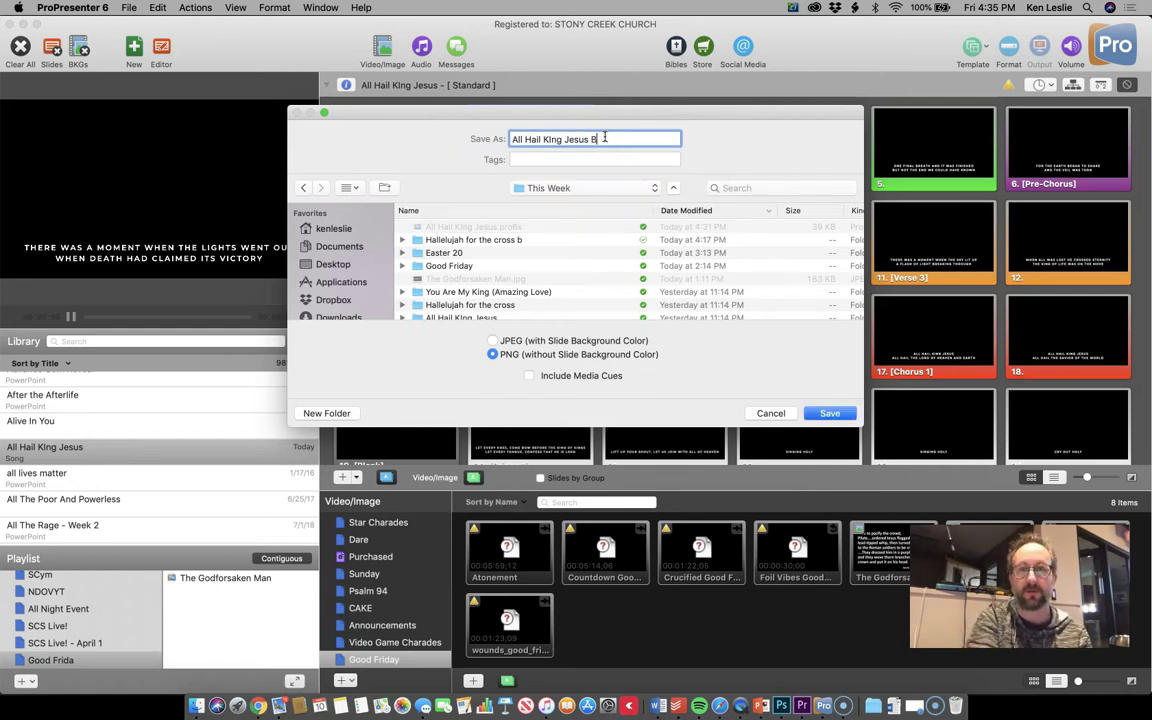
left_click(829, 413)
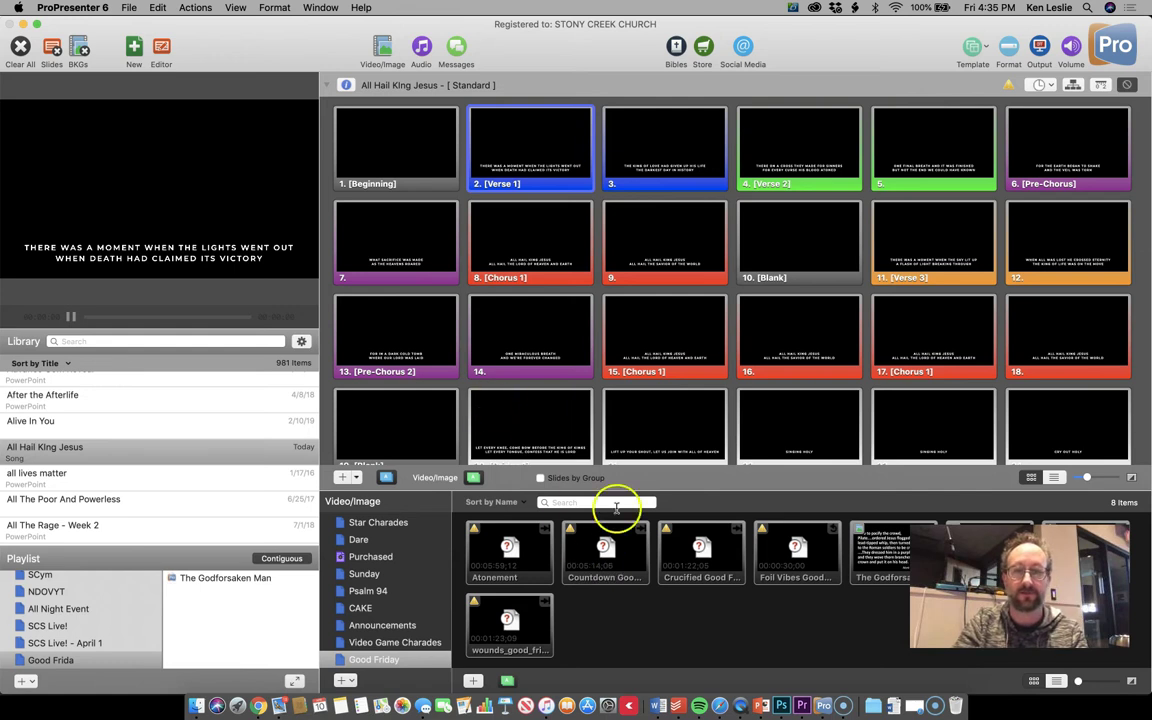
Switch to Premiere Pro and move the Good Friday Service playhead to about 00:54:56:13, near the start of the All Hail King Jesus clip.
left_click(803, 705)
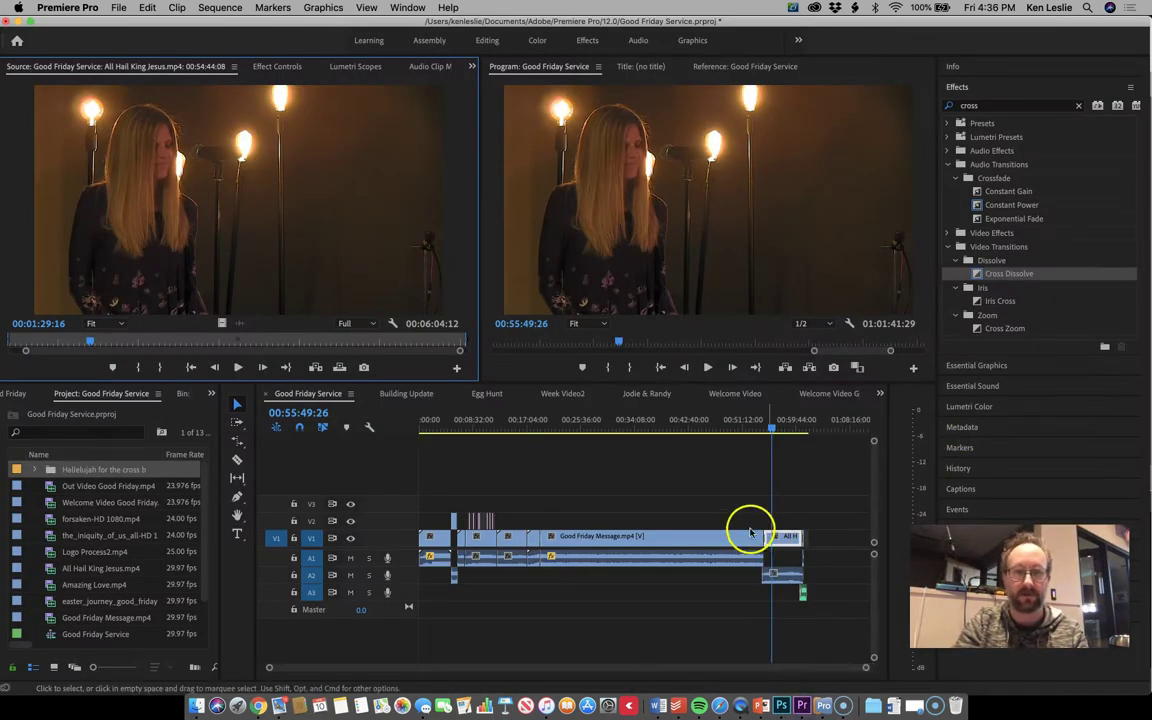
key("equal")
key("equal")
key("equal")
key("equal")
key("minus")
mouse_move(640, 427)
left_mouse_down()
mouse_move(625, 428)
mouse_move(636, 428)
left_mouse_up()
left_click(690, 447)
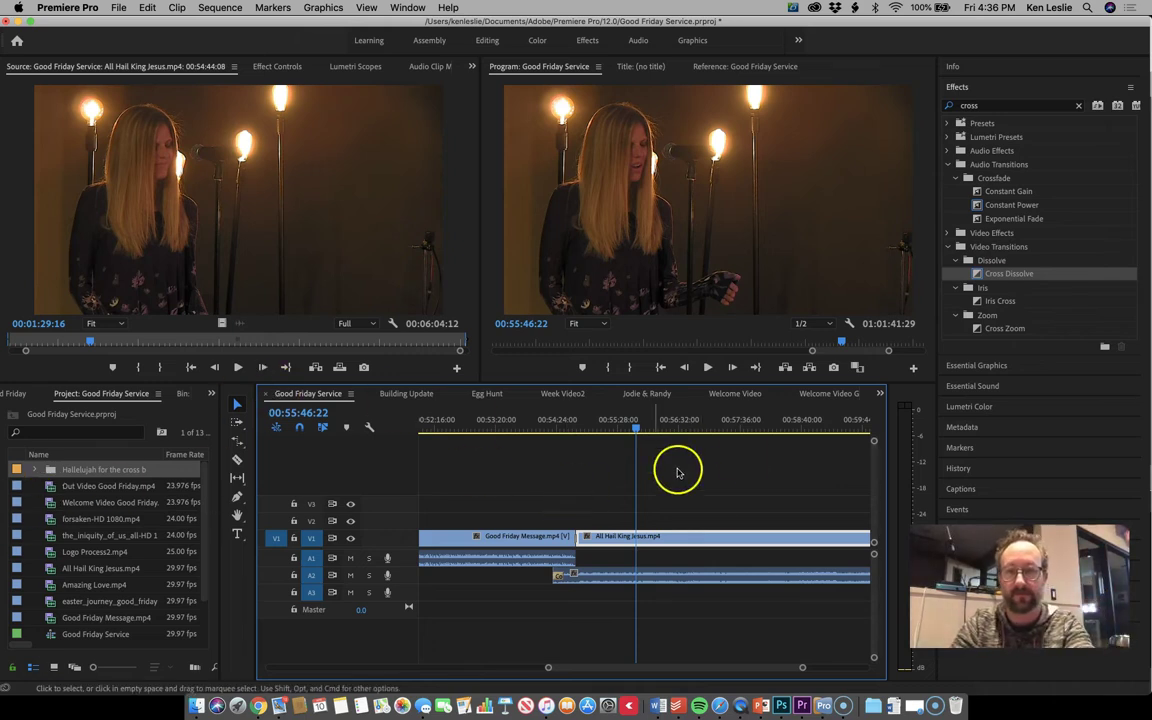
left_click_drag(674, 428, 588, 450)
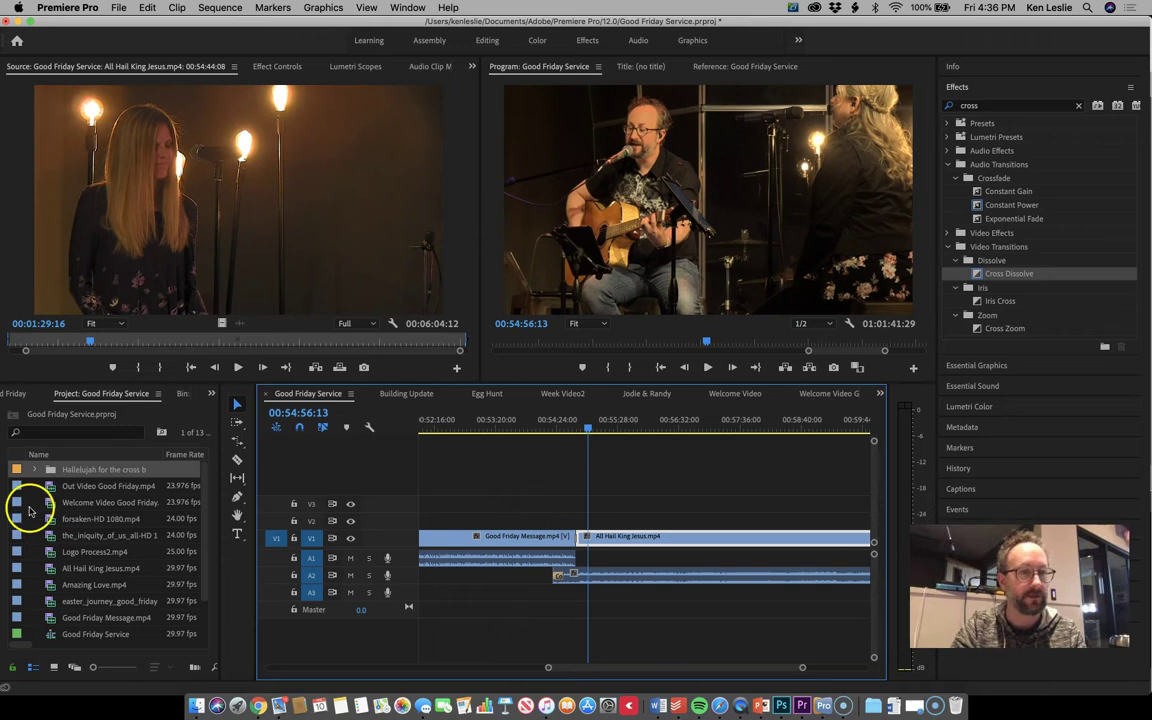
Import the All Hail KIng Jesus B image folder from This Week into the project and open its bin.
right_click(30, 508)
left_click(56, 542)
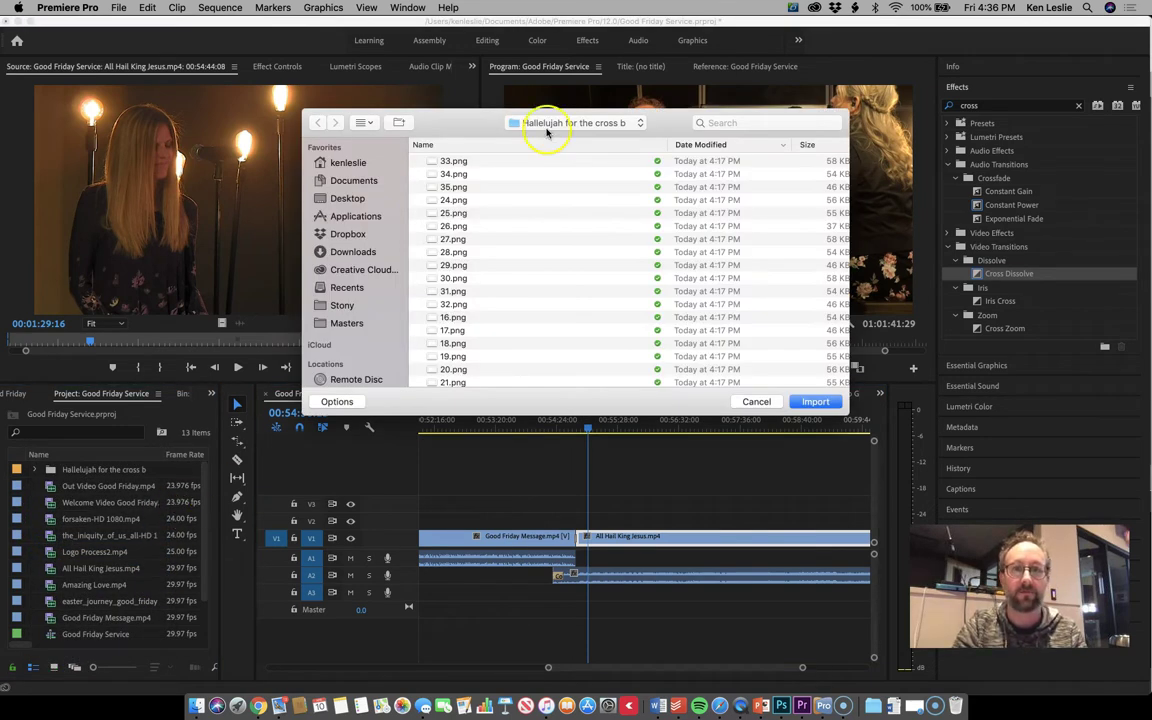
left_click(546, 124)
left_click(548, 136)
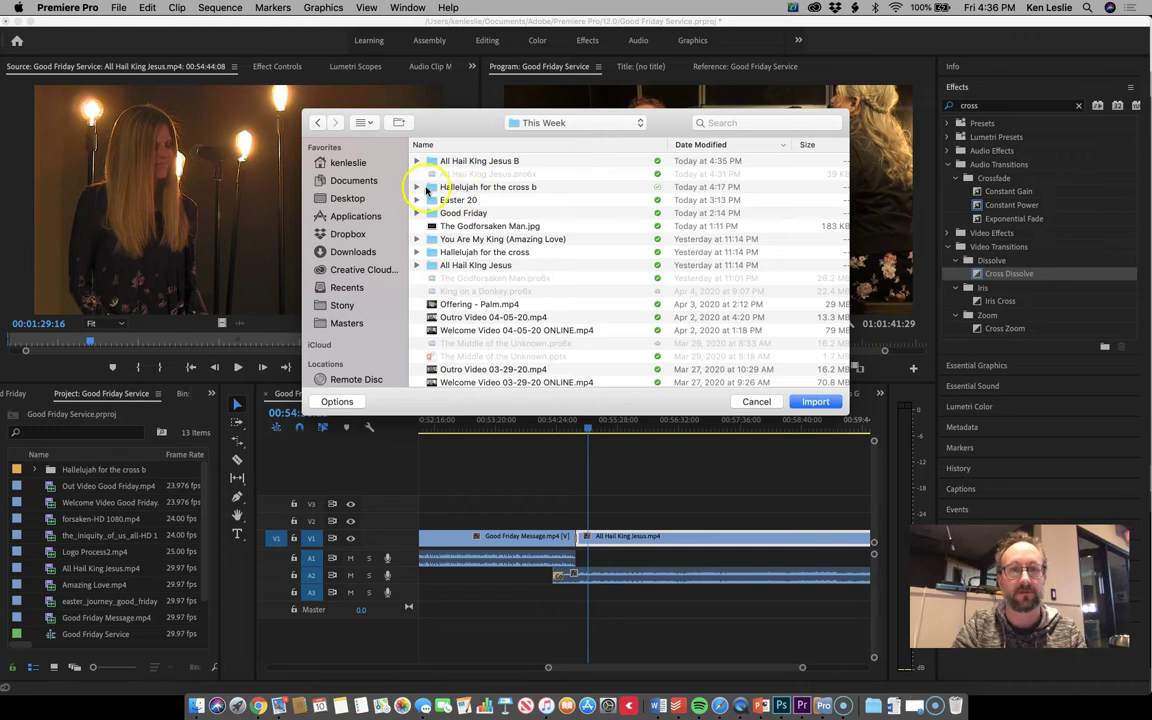
left_click(466, 162)
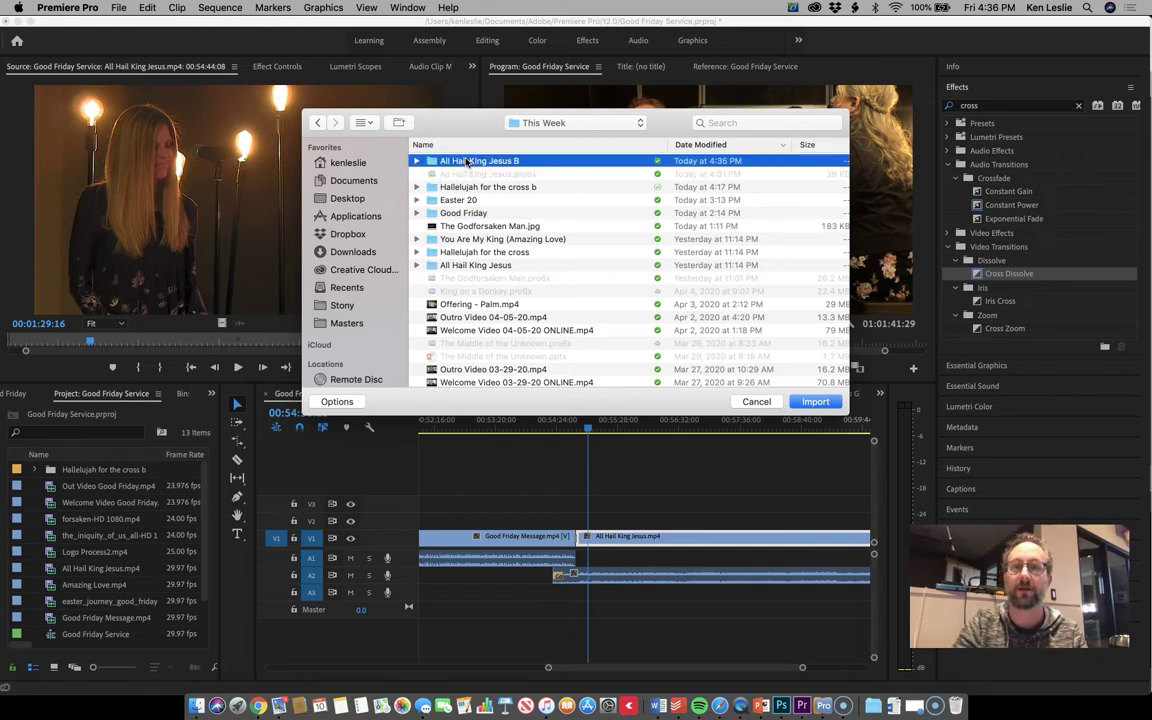
left_click(815, 401)
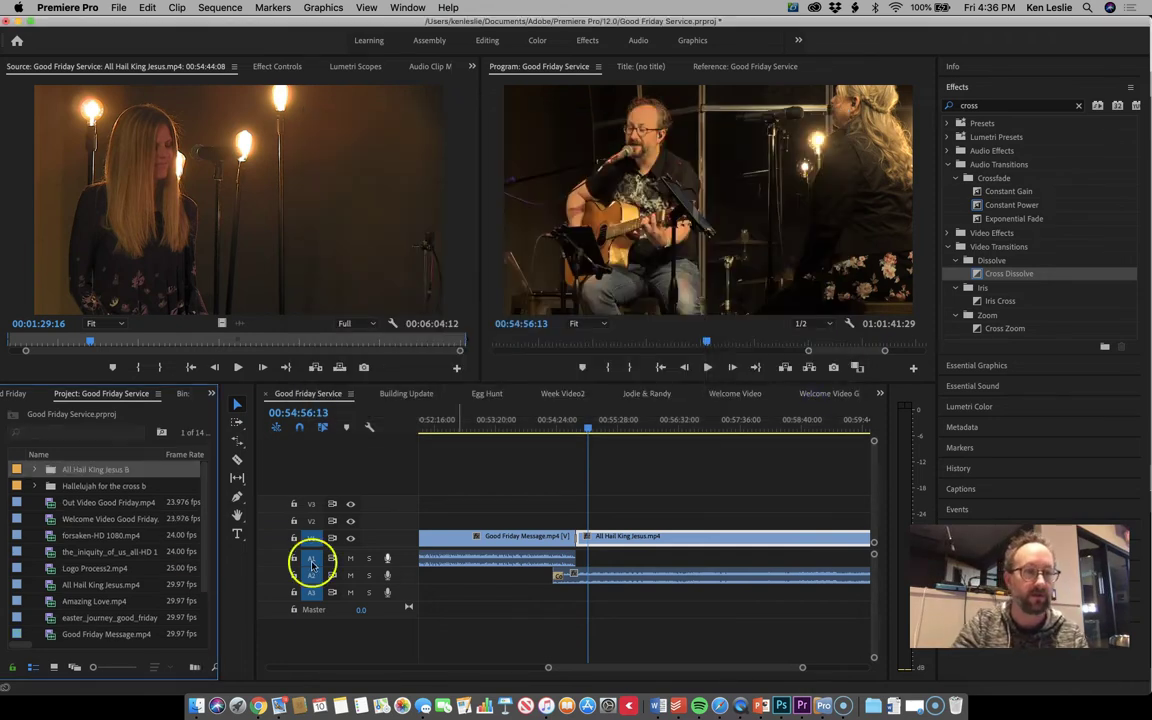
double_click(50, 470)
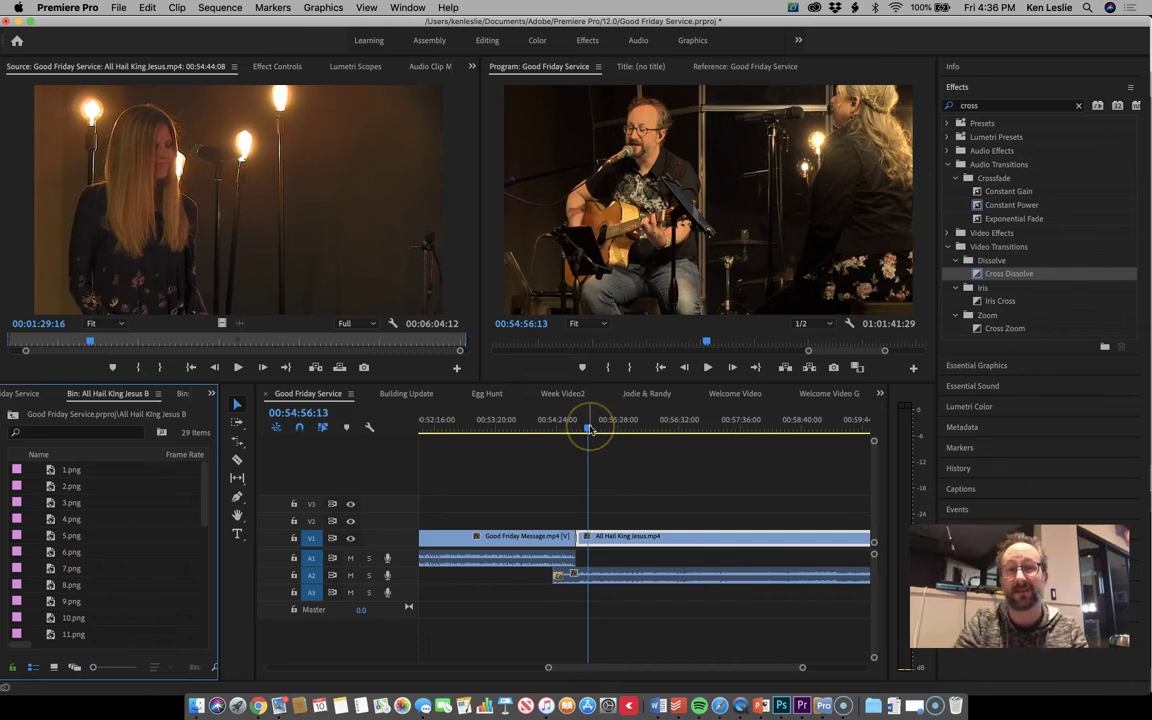
Play the opening of the All Hail King Jesus clip and preview 1.png and 2.png in the Source monitor.
left_click(580, 428)
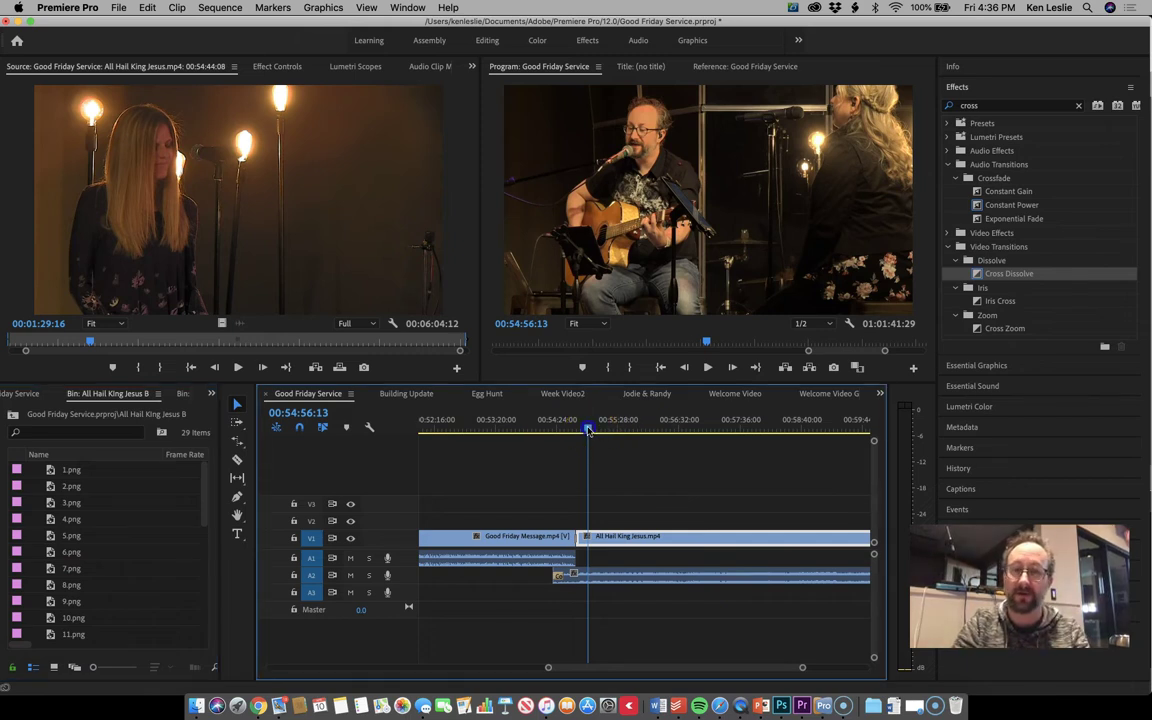
key("space")
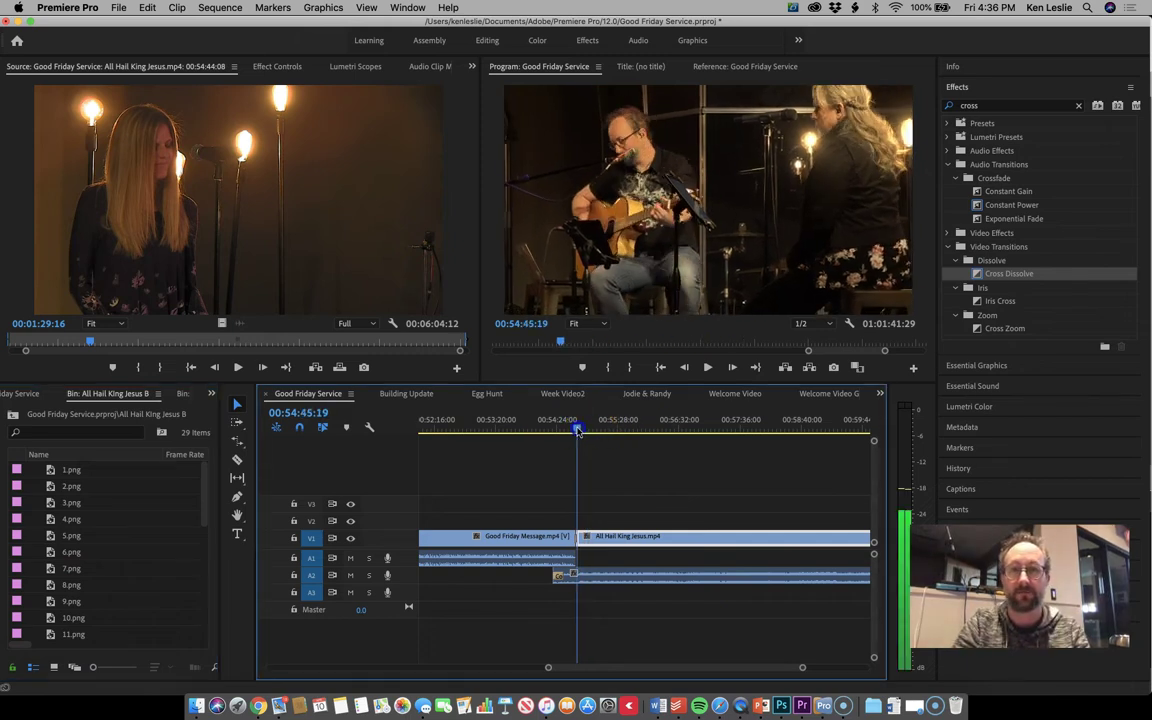
left_click(580, 430)
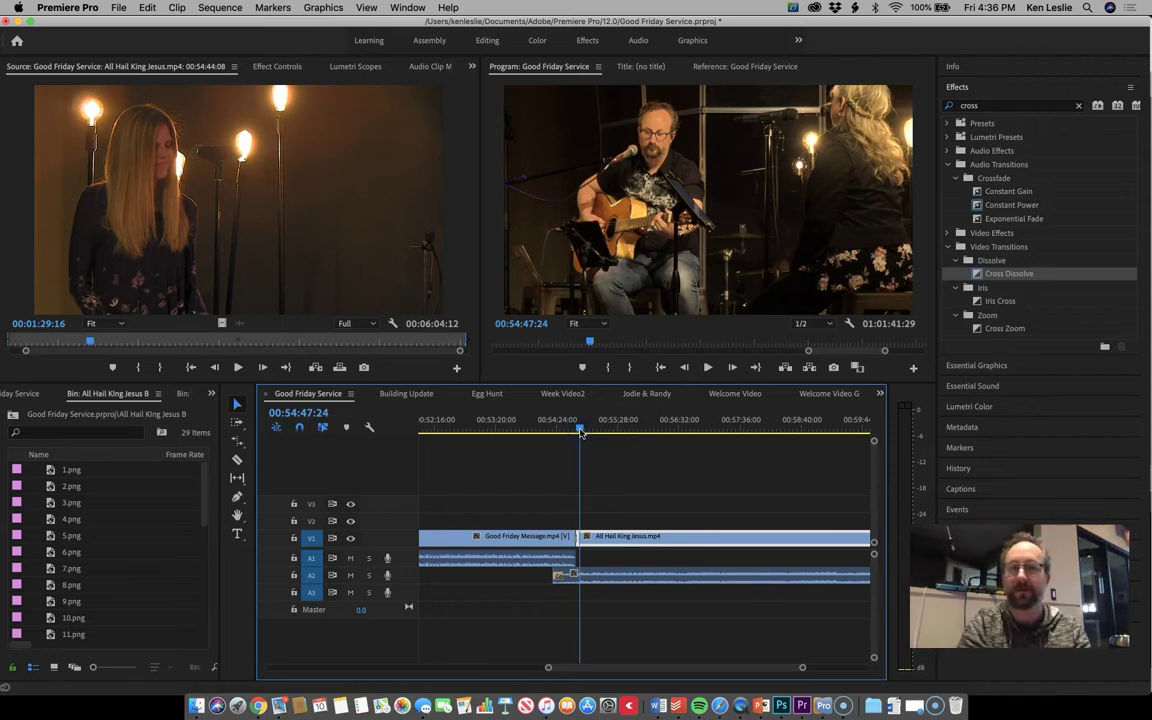
scroll(550, 517, "up", 5, "alt")
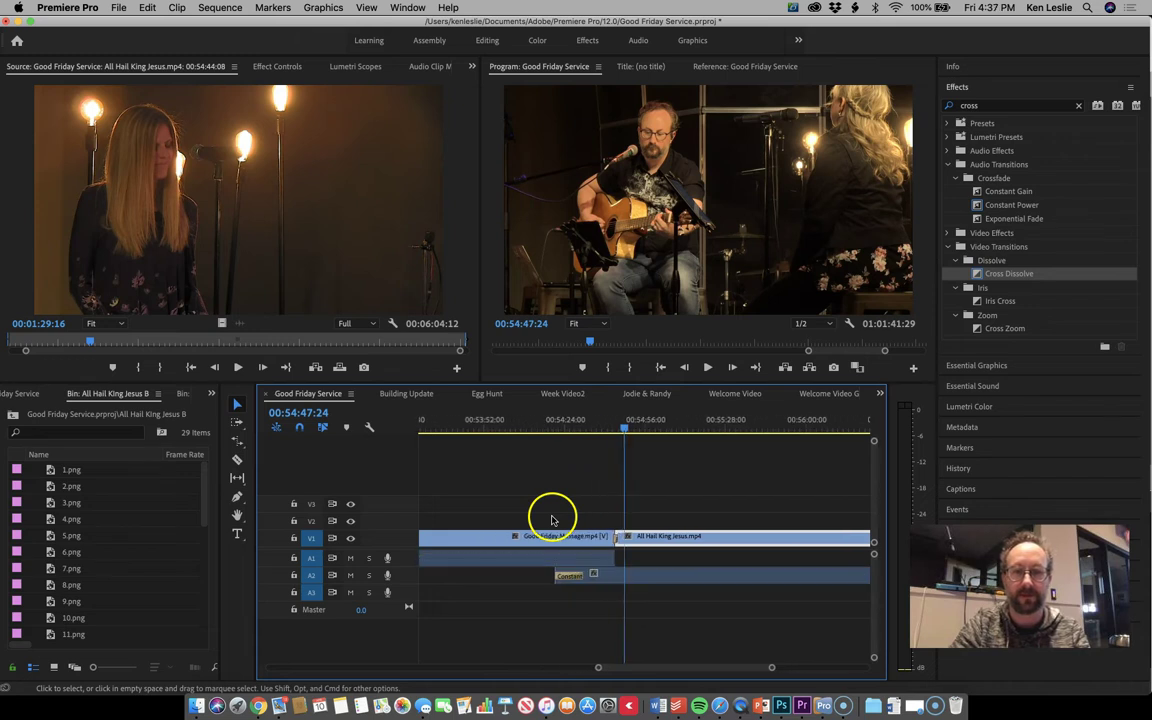
double_click(52, 470)
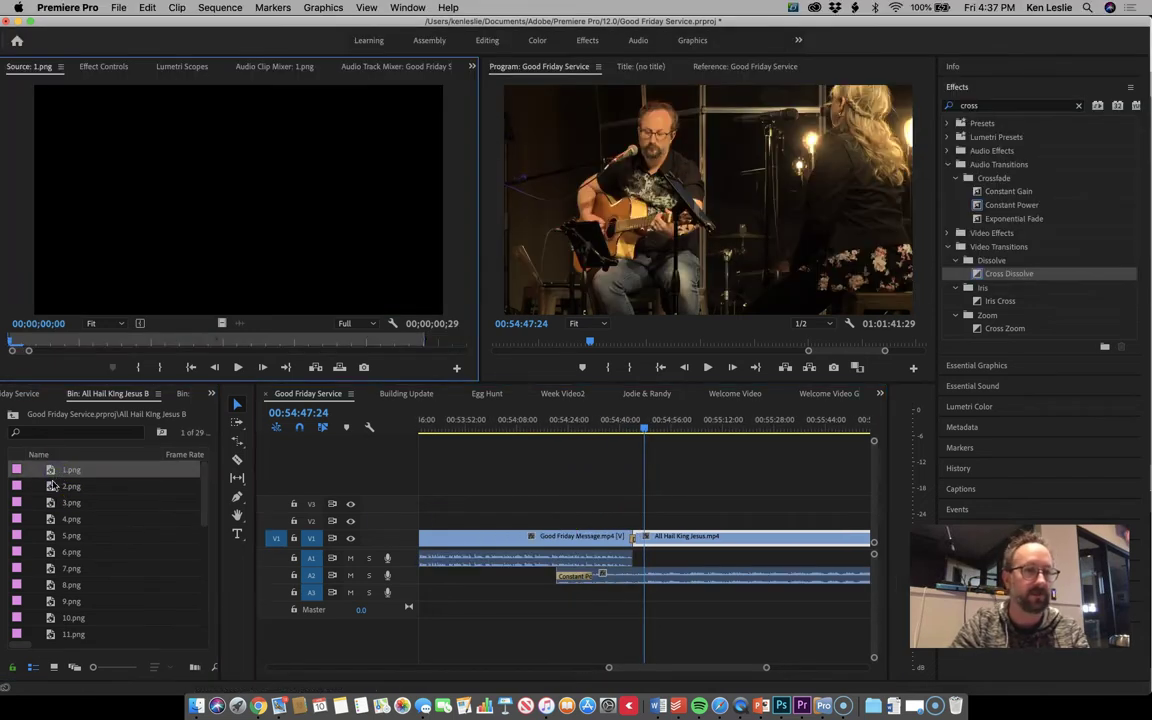
double_click(51, 488)
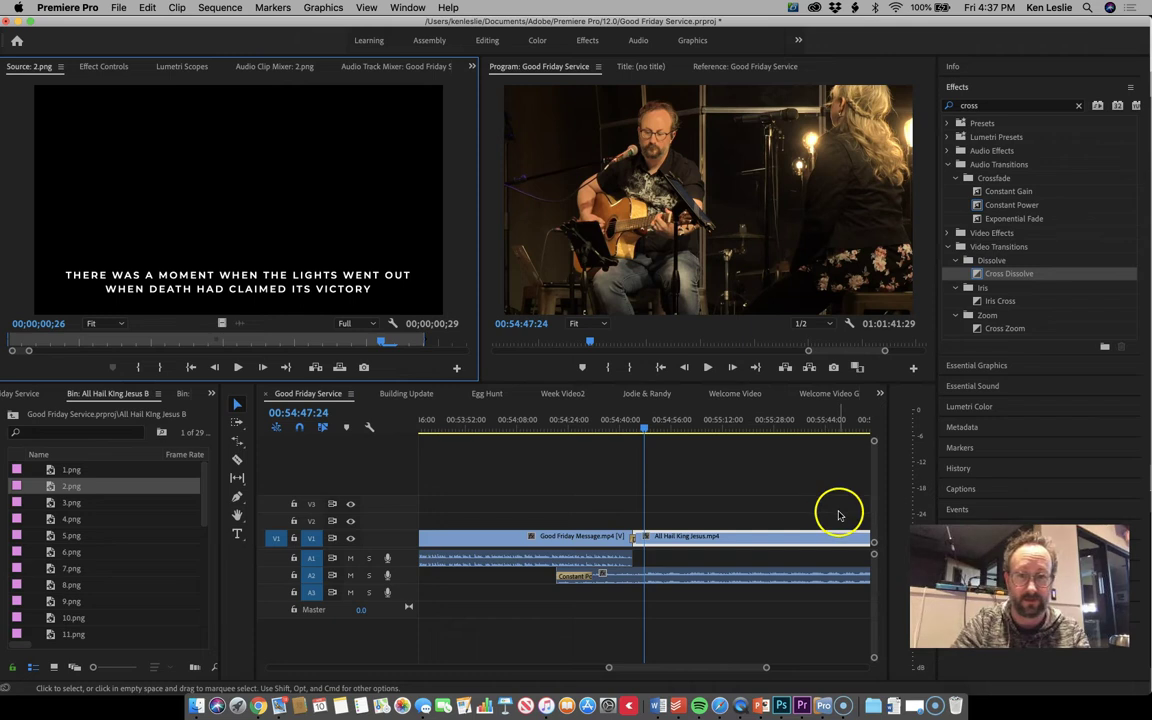
Overlay 2.png on track V2 from the first sung line at about 00:54:48:20 and extend it to about 00:55:00:00.
key("space")
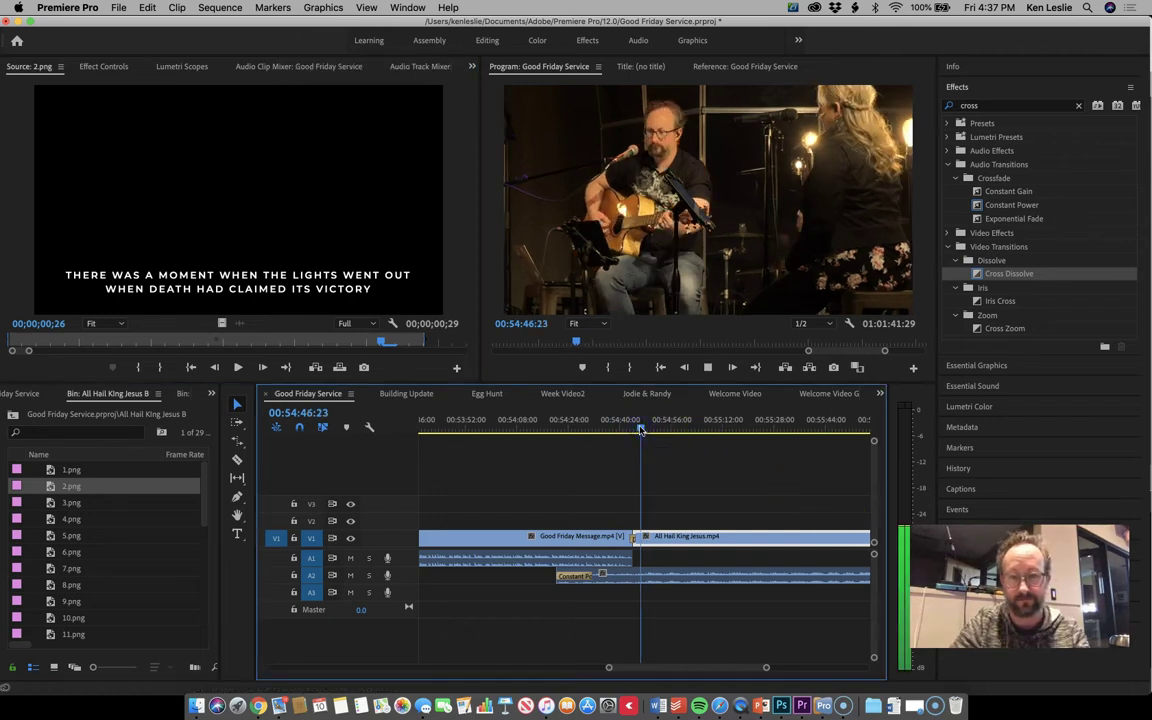
key("space")
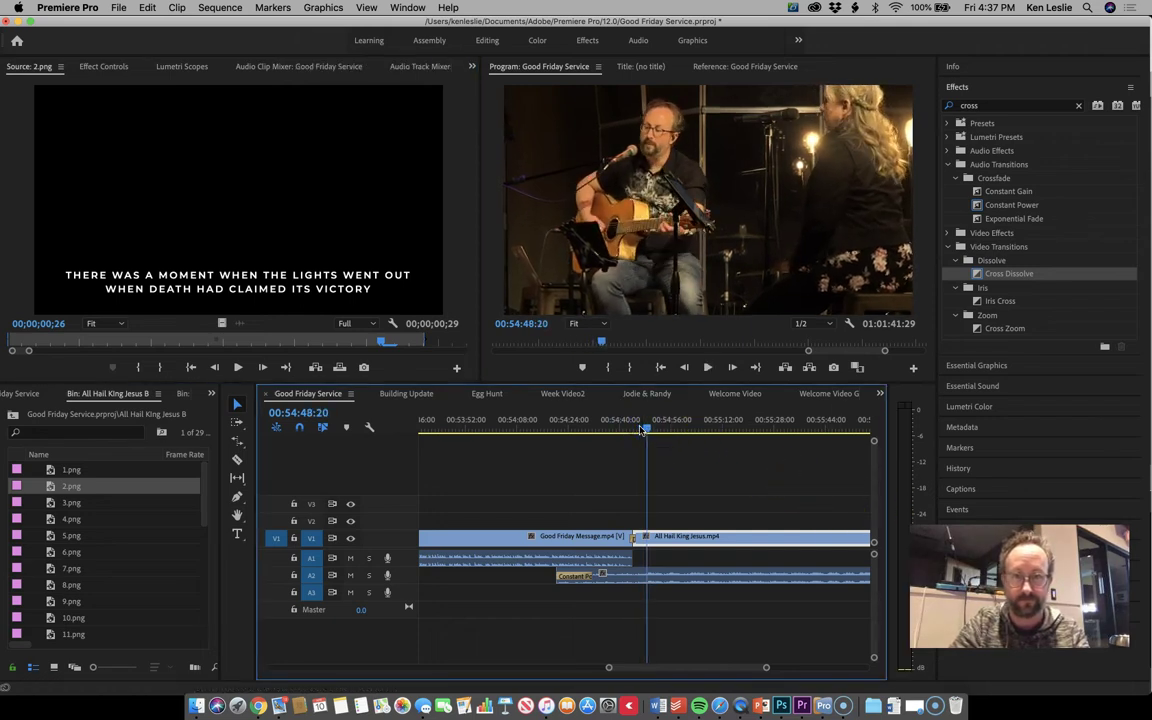
left_click_drag(80, 509, 458, 538)
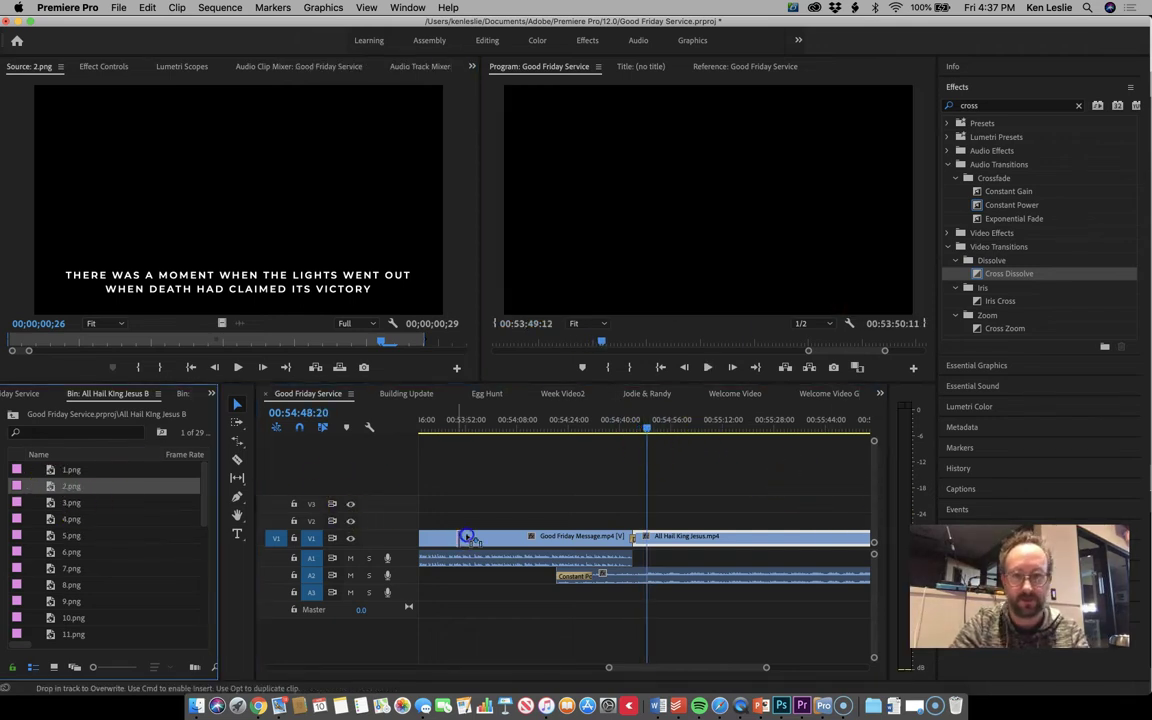
left_click_drag(650, 522, 862, 519)
key("=")
key("=")
left_click(597, 519)
key("minus")
left_click(810, 519)
key("space")
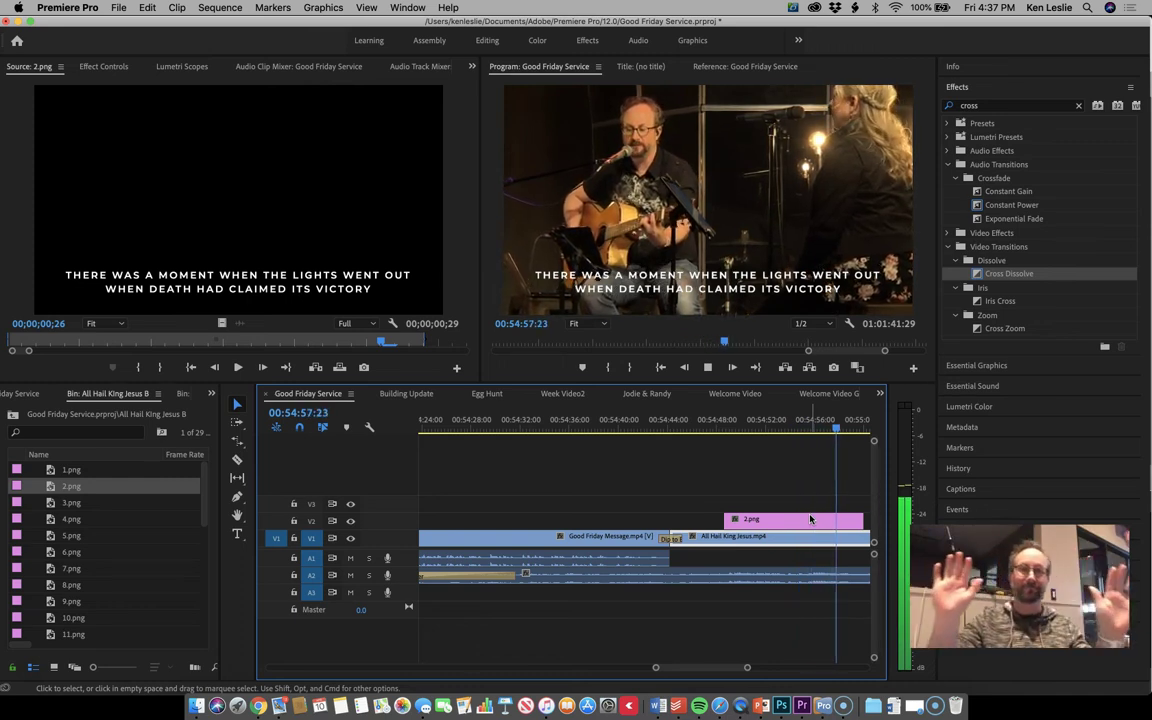
Play the sequence through the end of 2.png and enlarge audio track A2 to show the song's waveform.
left_click(763, 525)
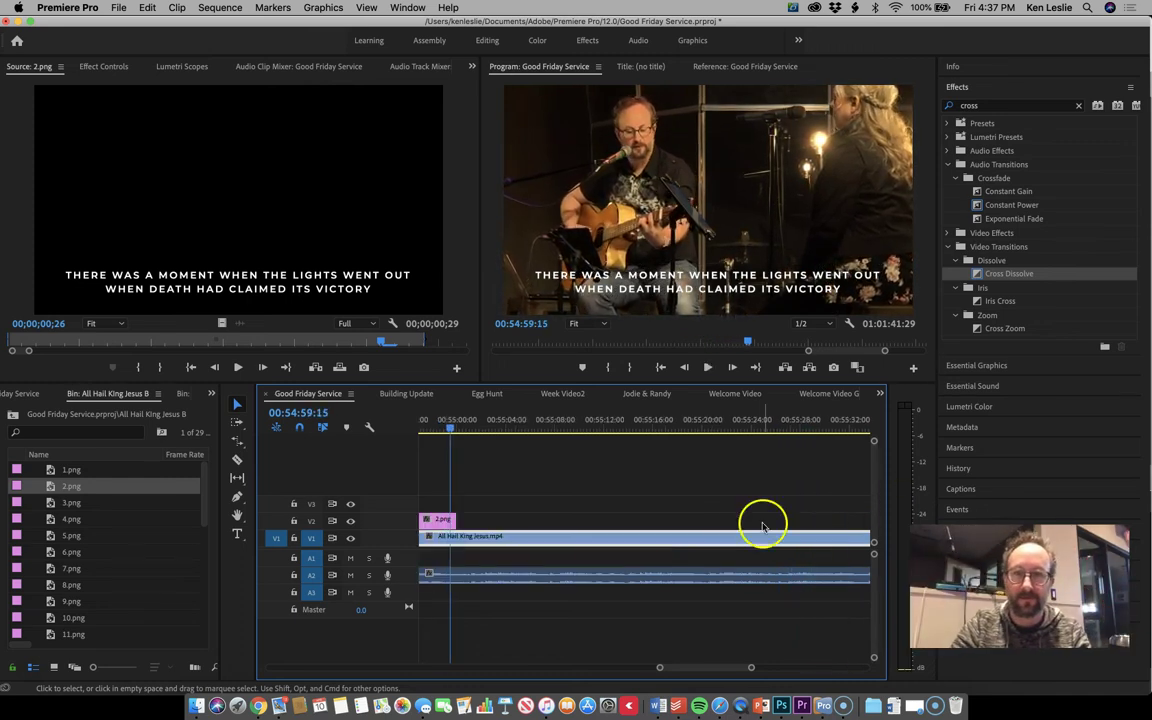
key("space")
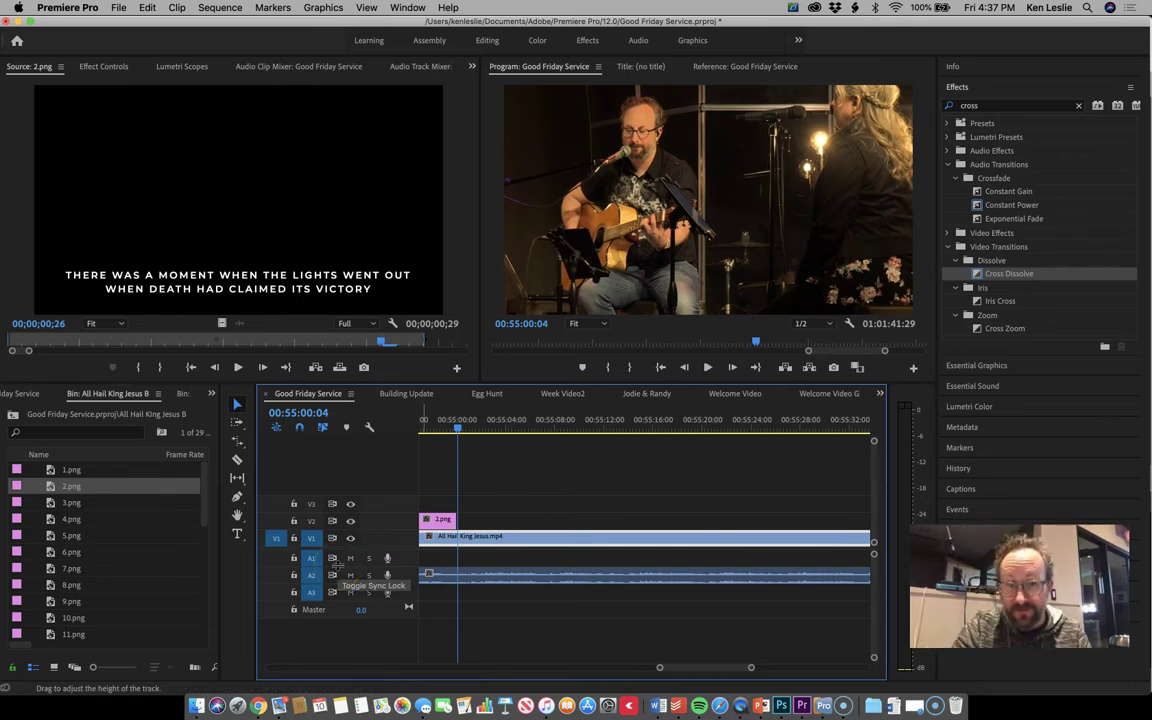
left_click(500, 557)
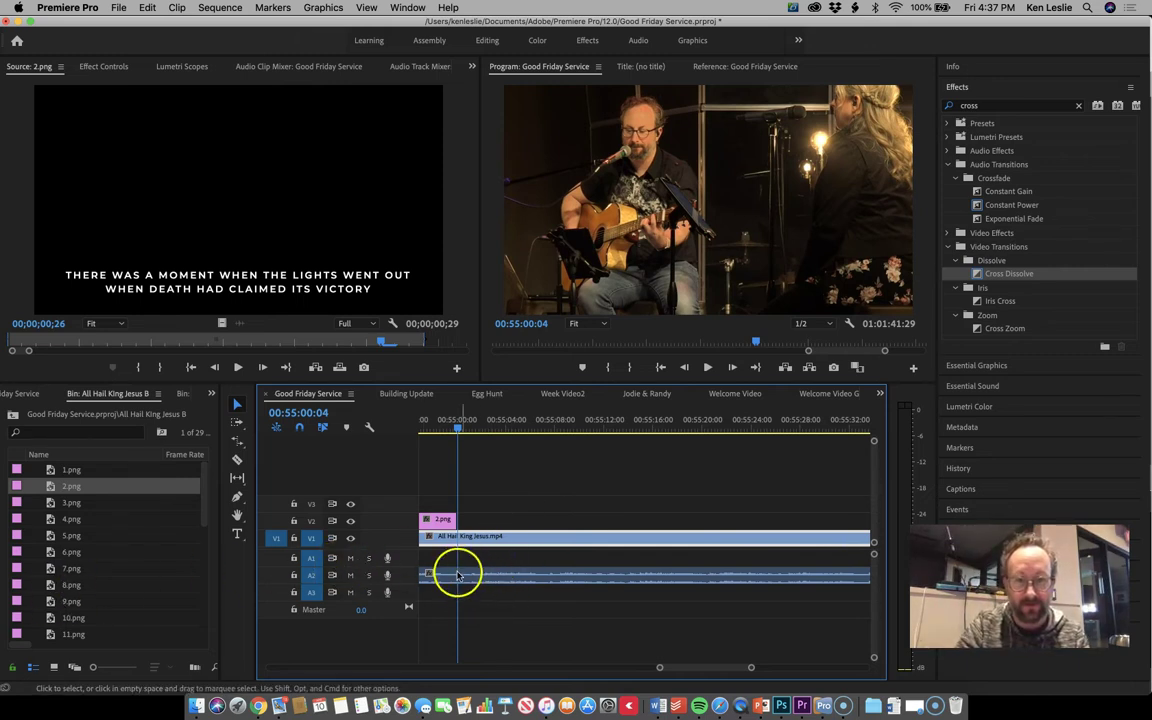
scroll(483, 587, "up", 2)
left_click_drag(399, 582, 404, 612)
scroll(545, 480, "left", 5)
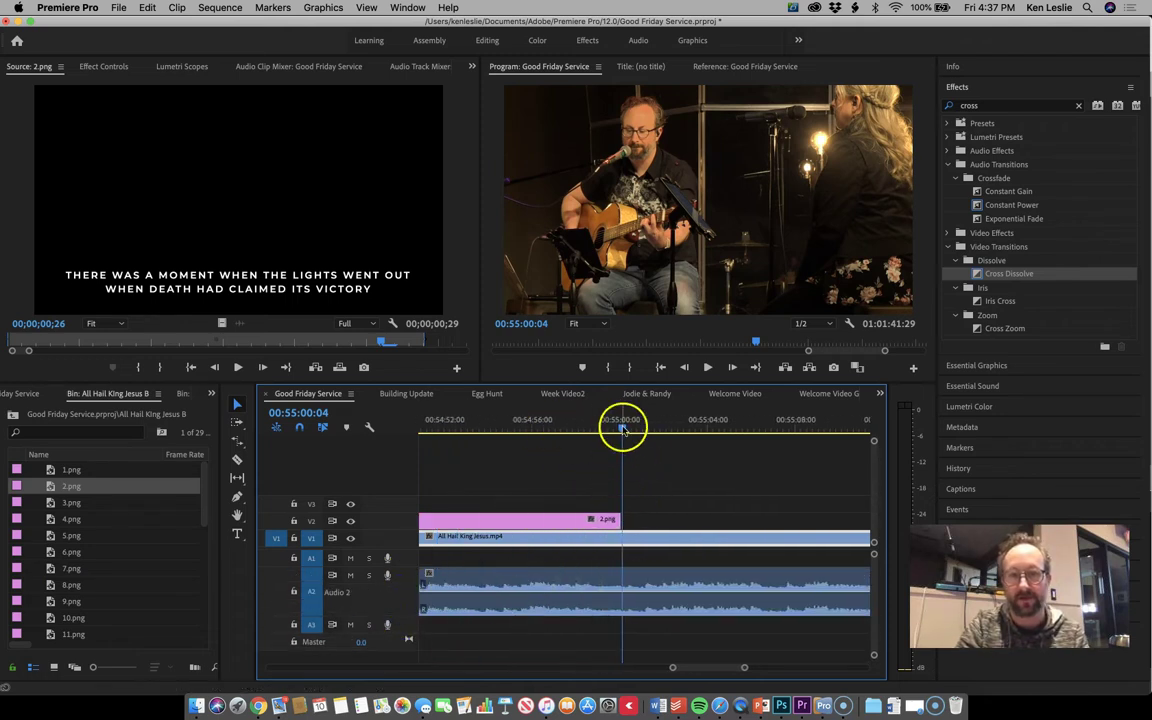
Place 3.png on V2 directly after 2.png and trim its end to the next lyric change at about 00:55:14.
left_click_drag(622, 428, 601, 430)
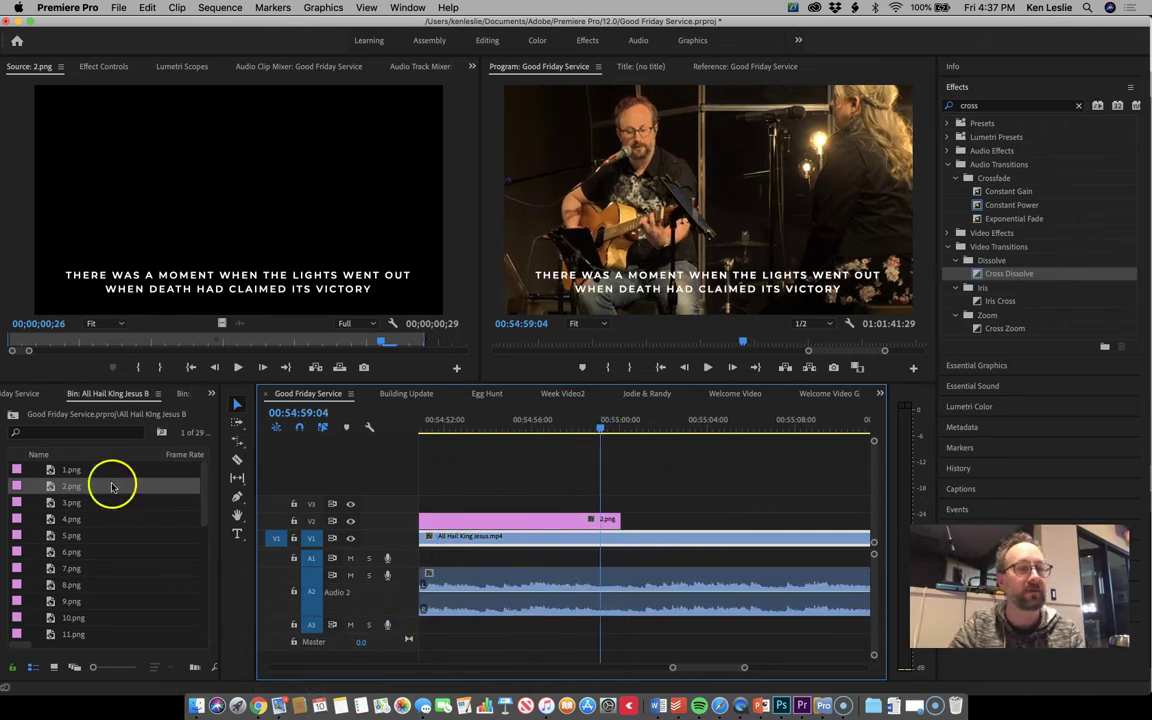
left_click_drag(57, 503, 846, 518)
key("space")
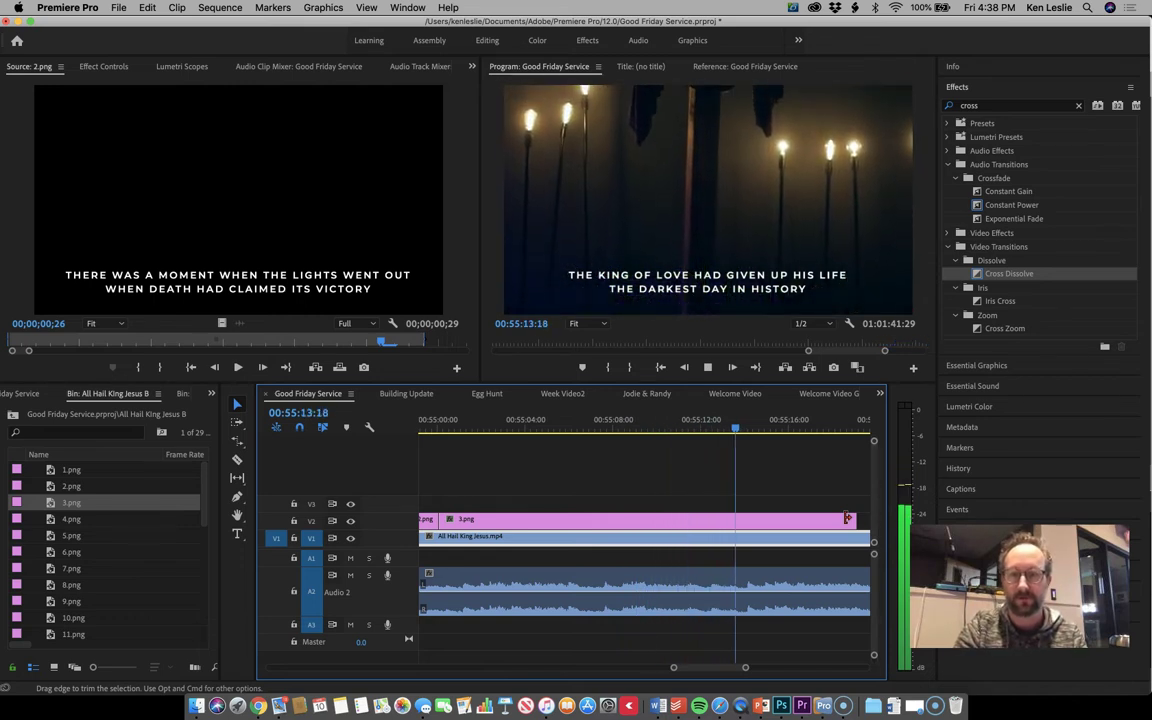
left_click(847, 518)
left_click_drag(847, 518, 732, 522)
Add 4.png on V2 directly after 3.png and extend it to about 00:55:26.
left_click_drag(72, 519, 745, 522)
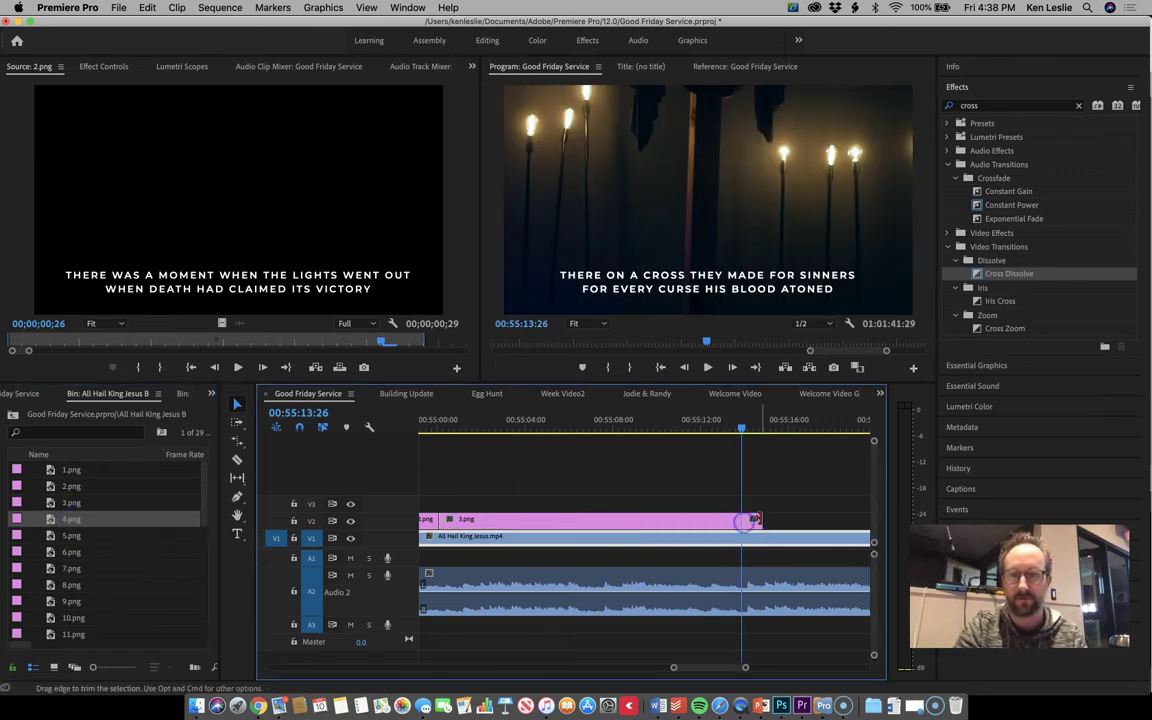
key("space")
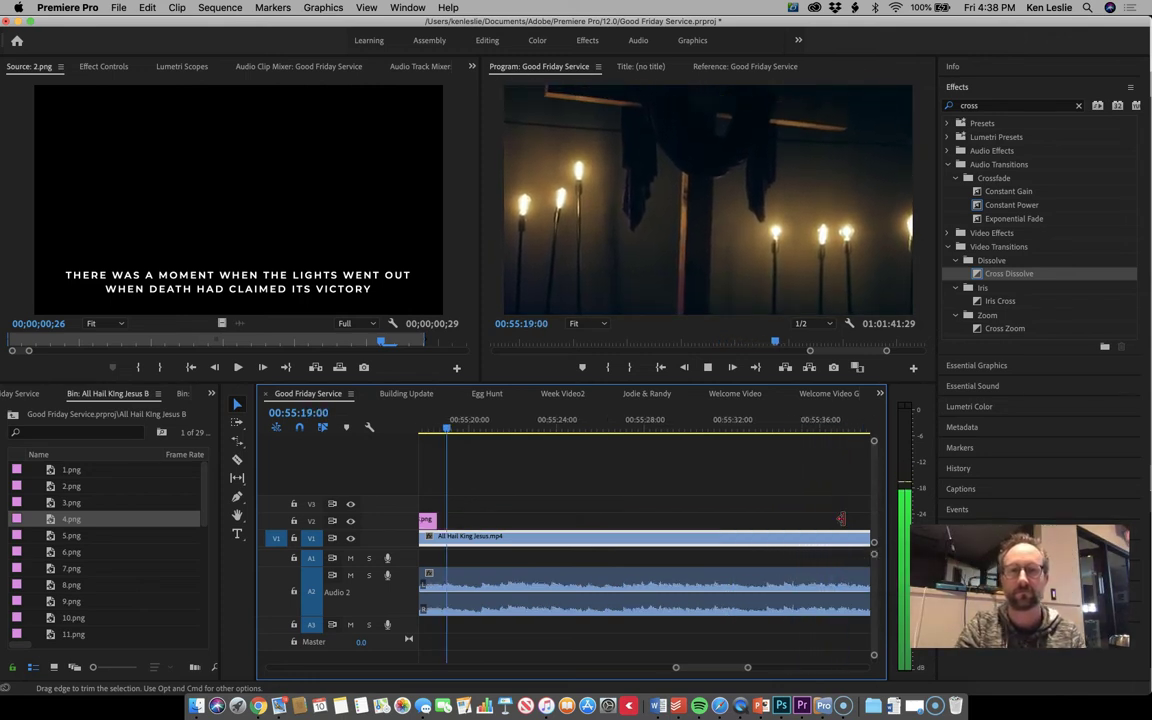
left_click_drag(432, 520, 595, 513)
Add 5.png on V2 directly after 4.png, extend it to about 00:55:35, and play the change between the two.
left_click(570, 425)
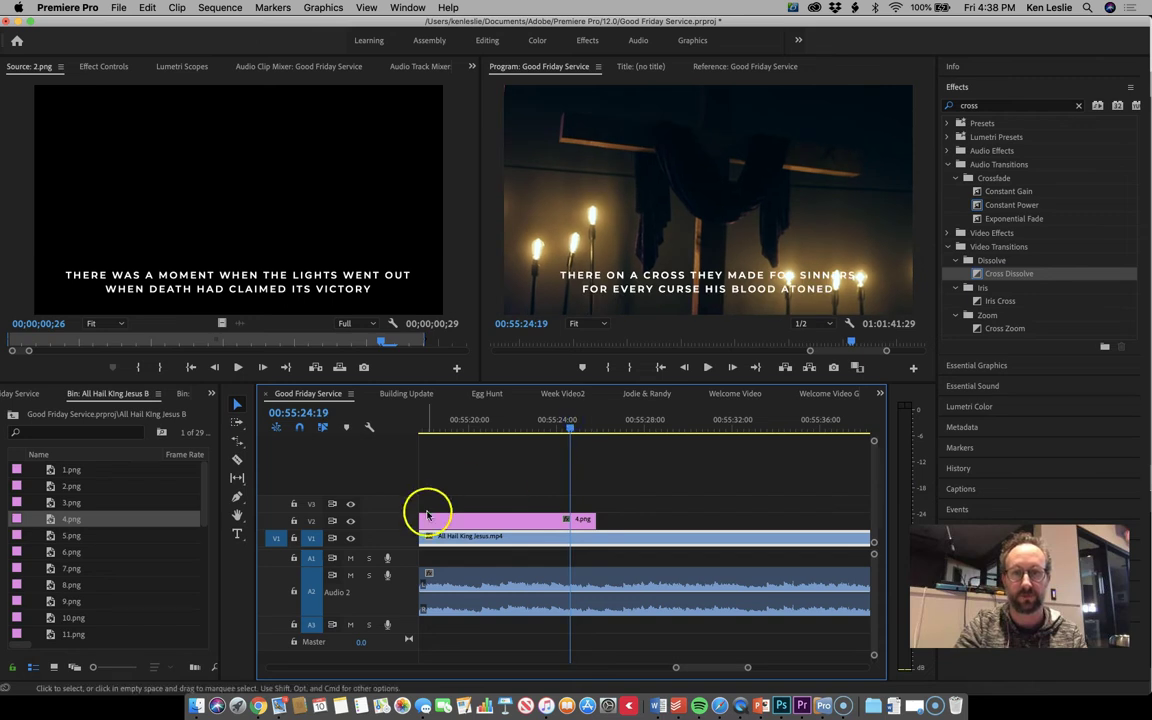
left_click_drag(70, 535, 802, 507)
key("space")
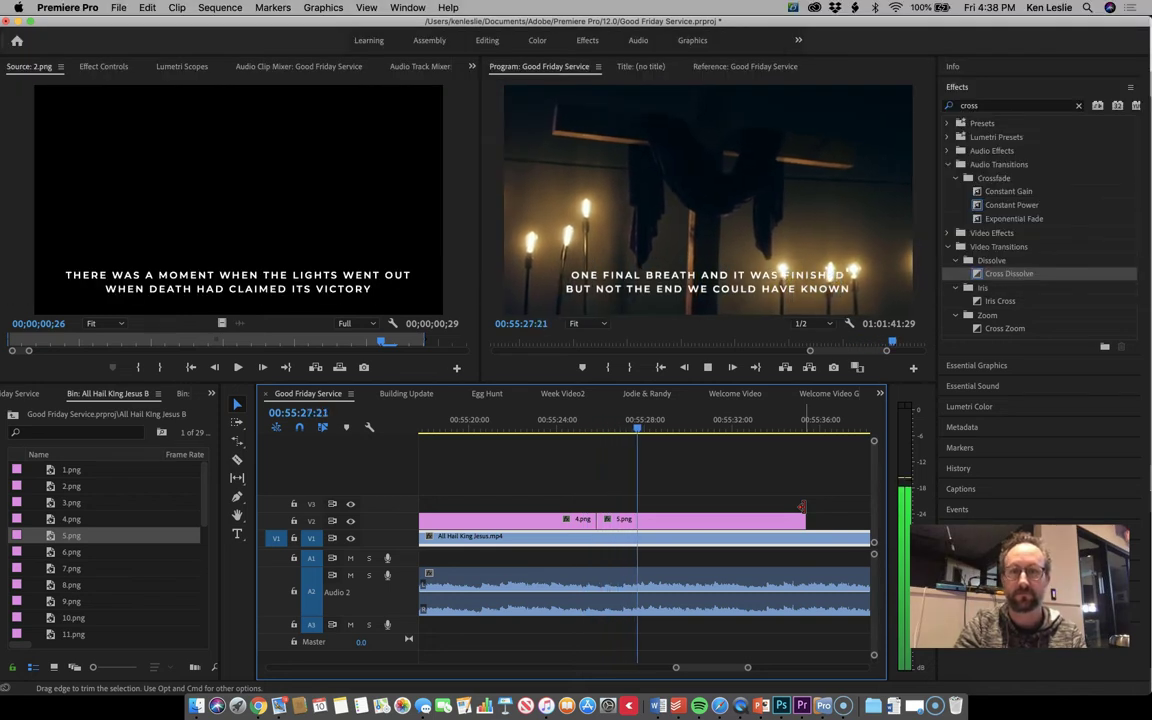
key("space")
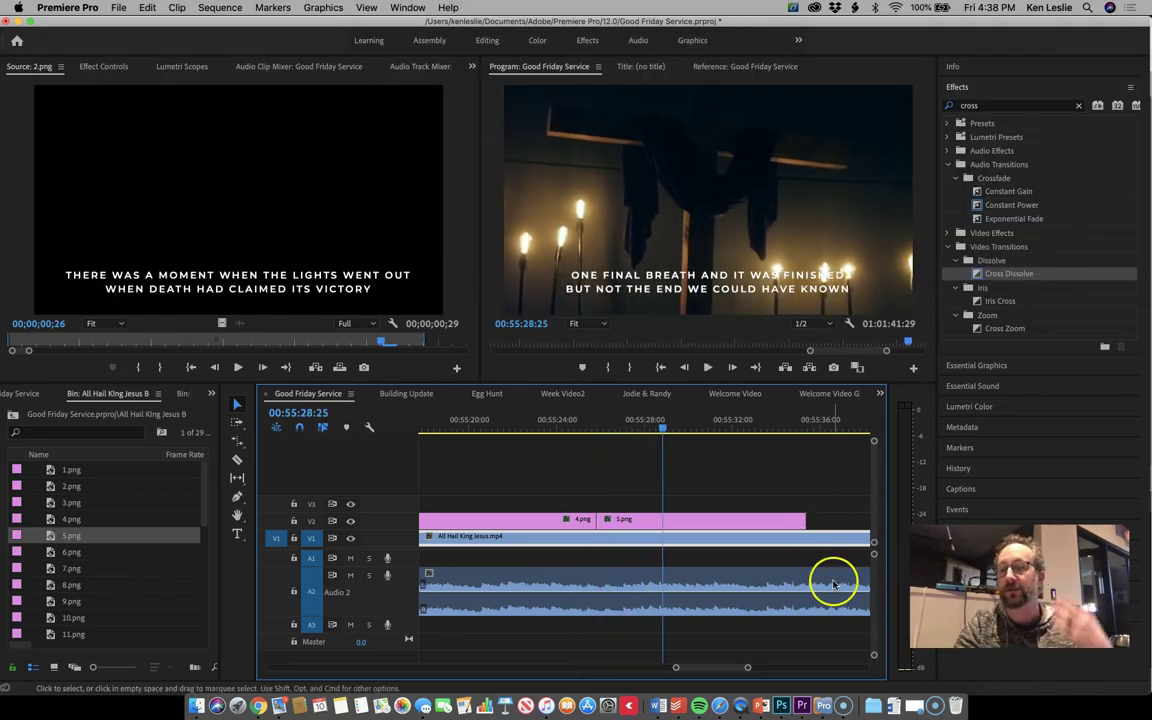
Look through the remaining lyric images in the bin and switch to ProPresenter to view the song's slides.
scroll(127, 574, "down", 5)
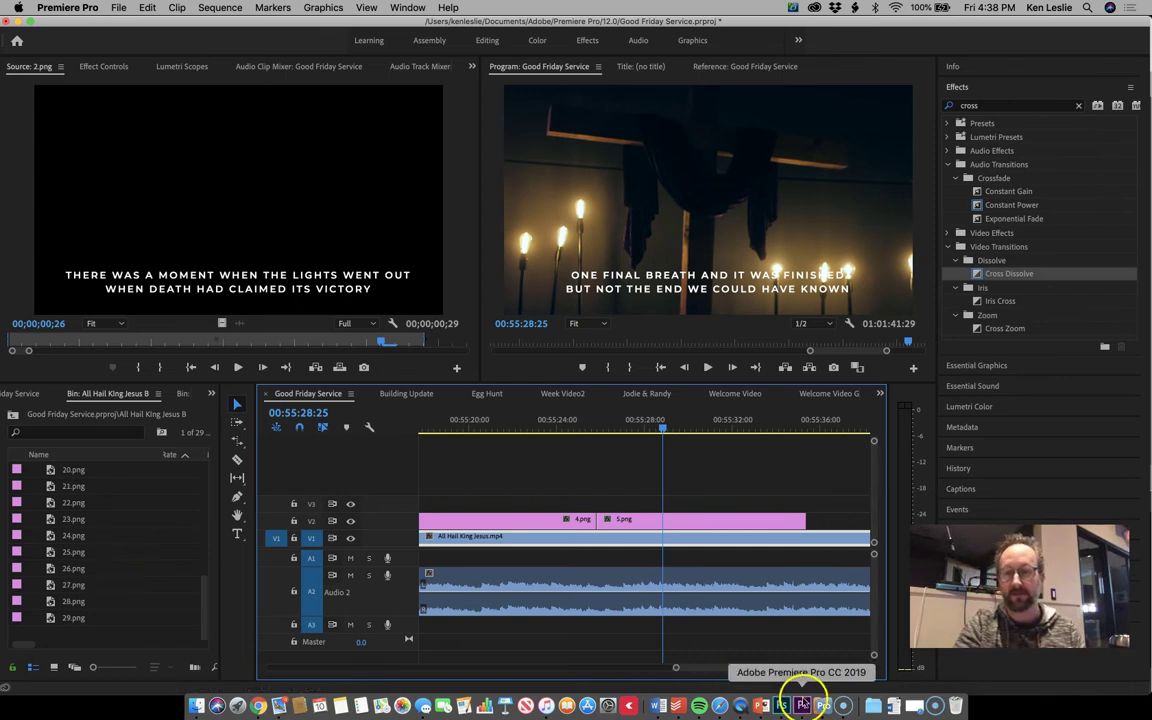
left_click(822, 705)
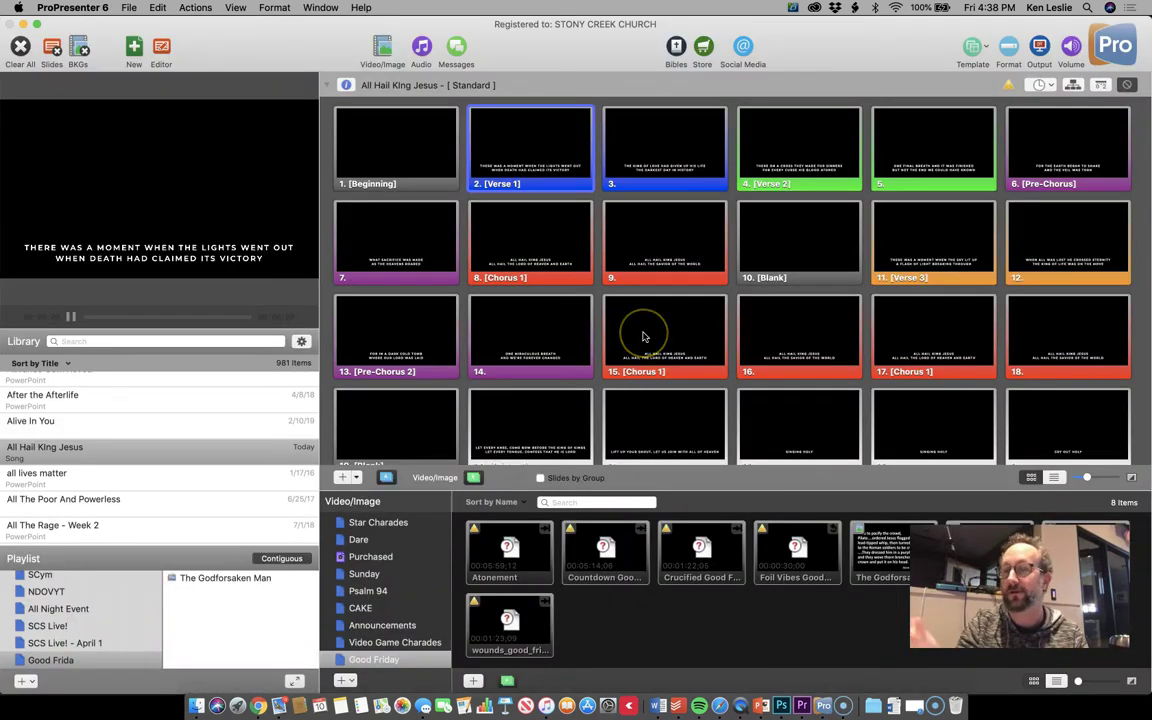